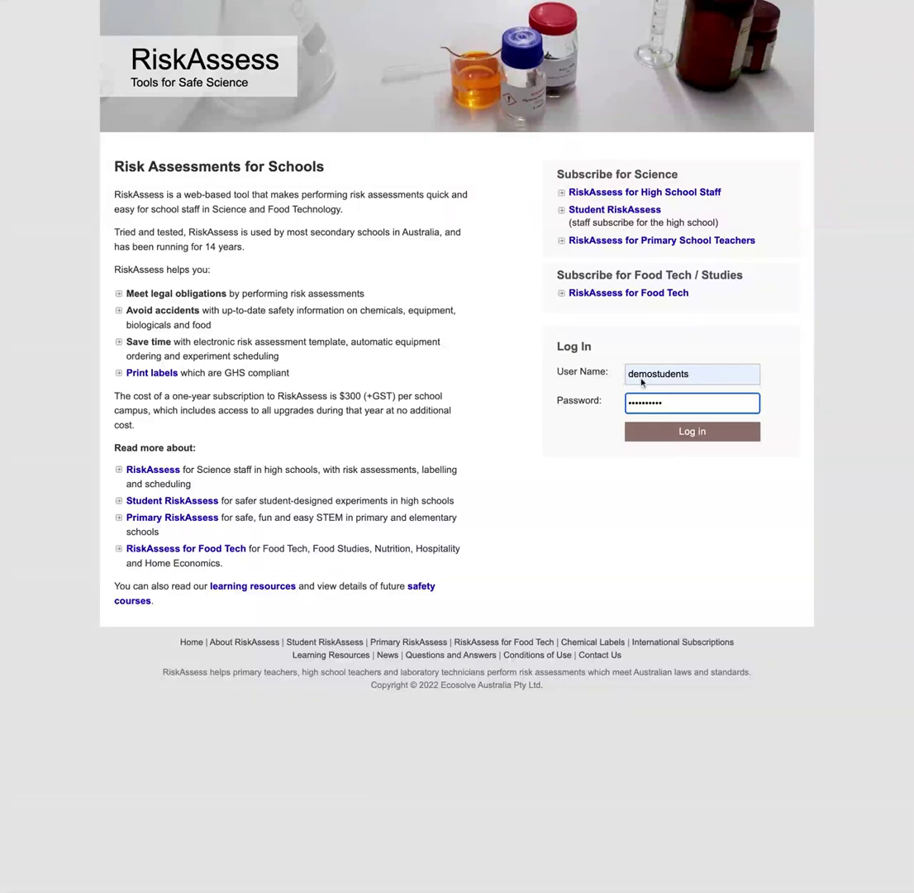
- Submit the login form to reach the Demo School Students home page
click(683, 432)
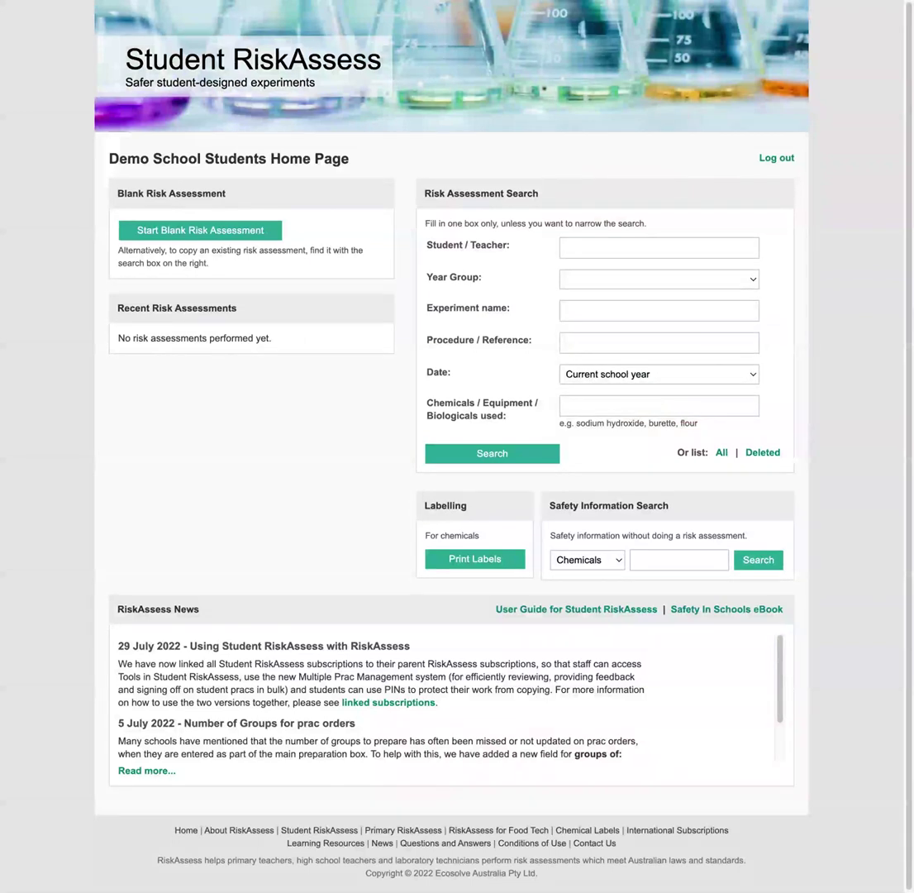
- Start a blank risk assessment with the two student names and a PIN
click(251, 231)
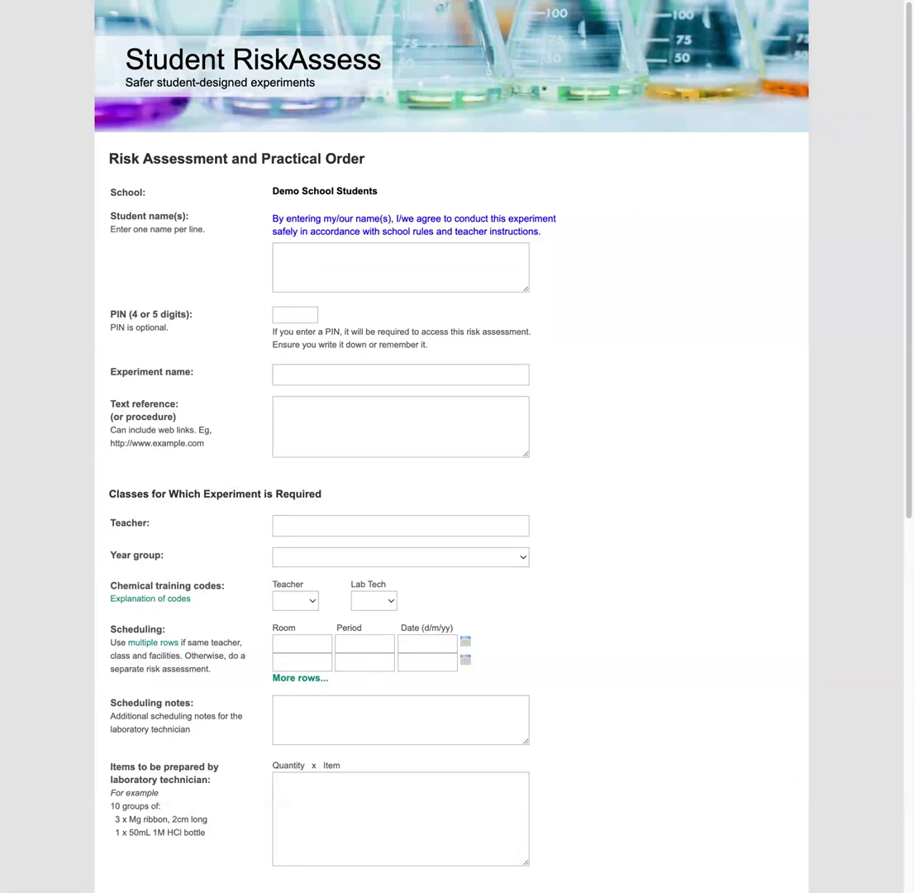
click(334, 283)
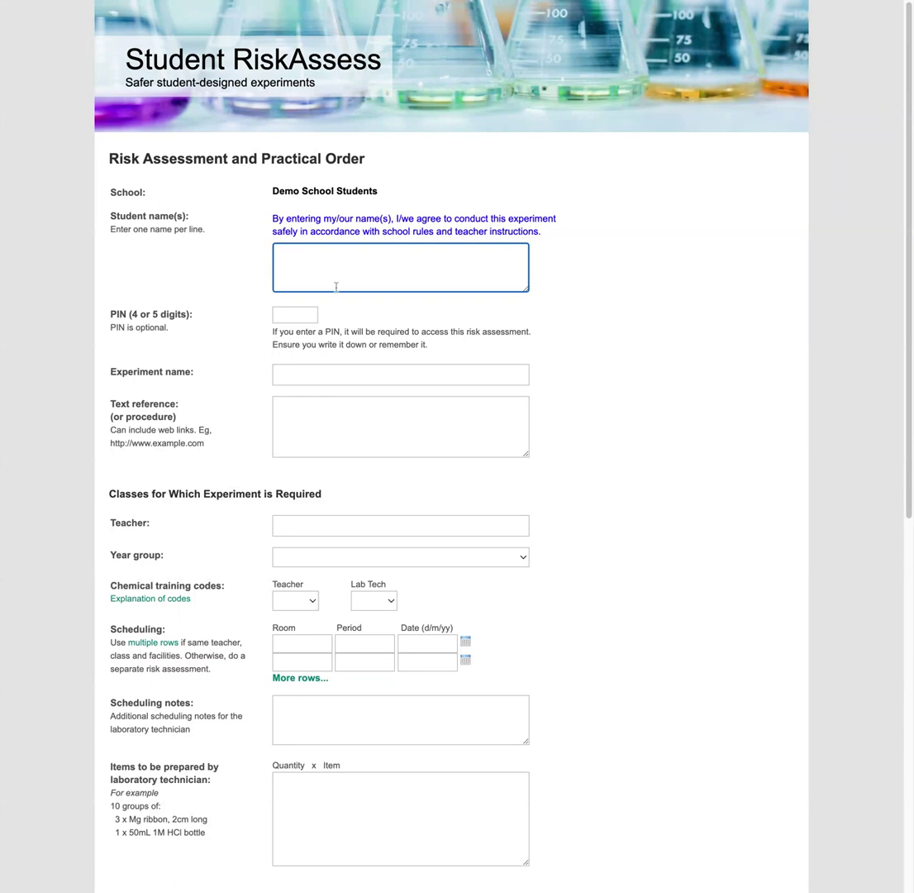
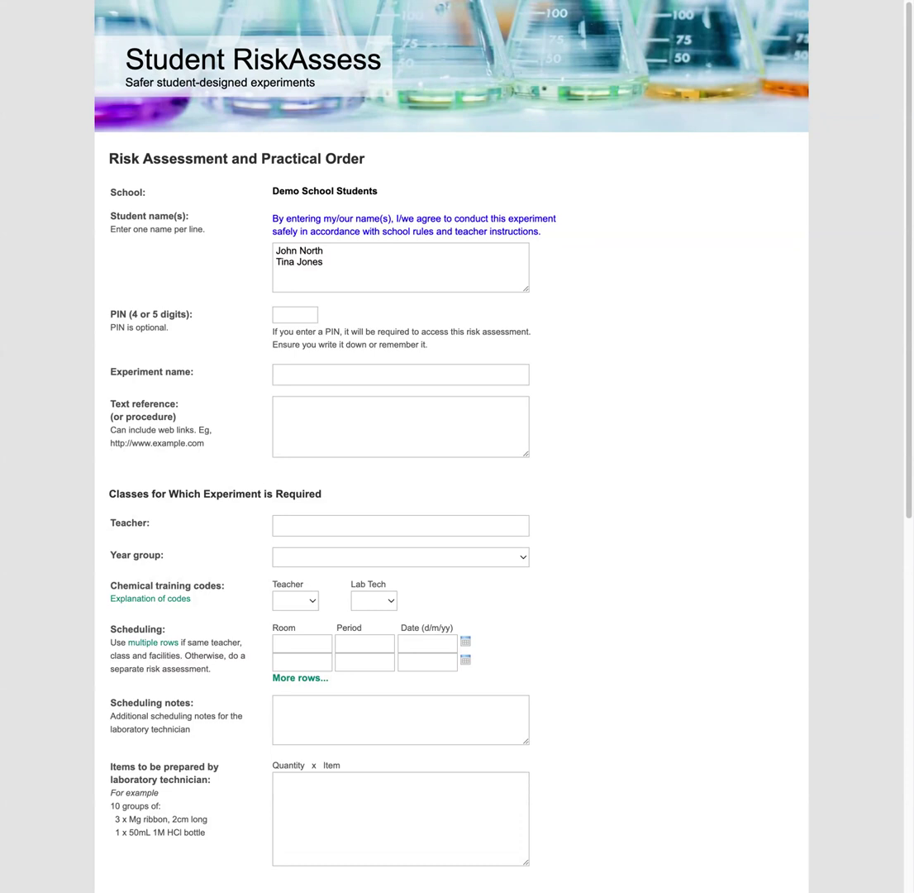
click(286, 314)
- Name the experiment 'Effect of Temperature on the Rate of Reaction' and add the three-step procedure
key(Tab)
text(Effect of Temperature on the Rate of Reaction)
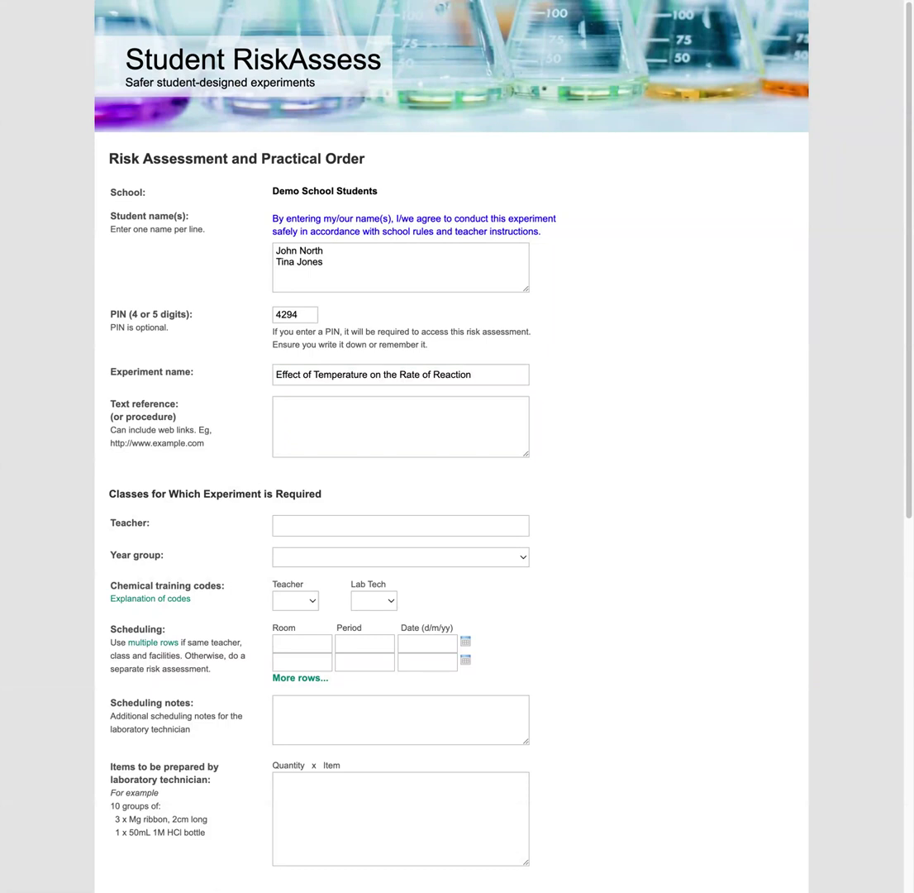
key(Tab)
text(1. Prepare 3 solutions of 8M HCl in a test tube. 2. Place one in a beaker of ice and water, leave one in an empty beaker, and place the third in a beaker of hot water from the tap. 3. Wait 5 minutes and then record the temperature of the HCl solutions in each test tube, using a thermometer…)
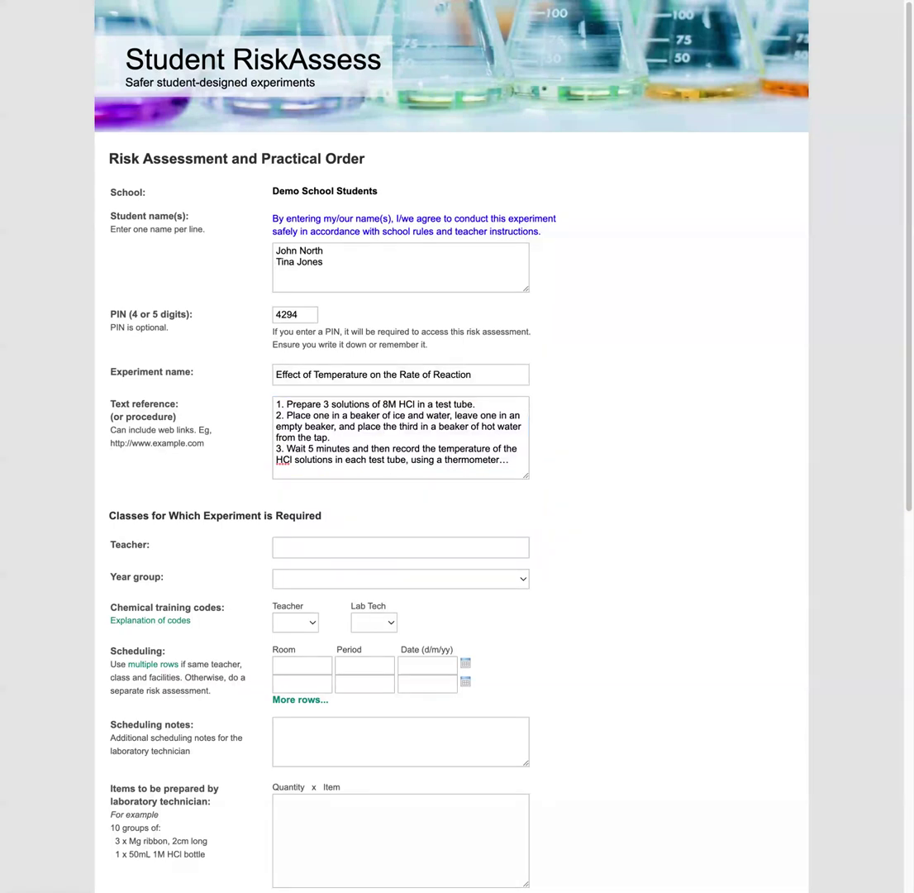
click(296, 547)
- Enter the teacher's name and set the year group to 10 Chemistry
click(431, 584)
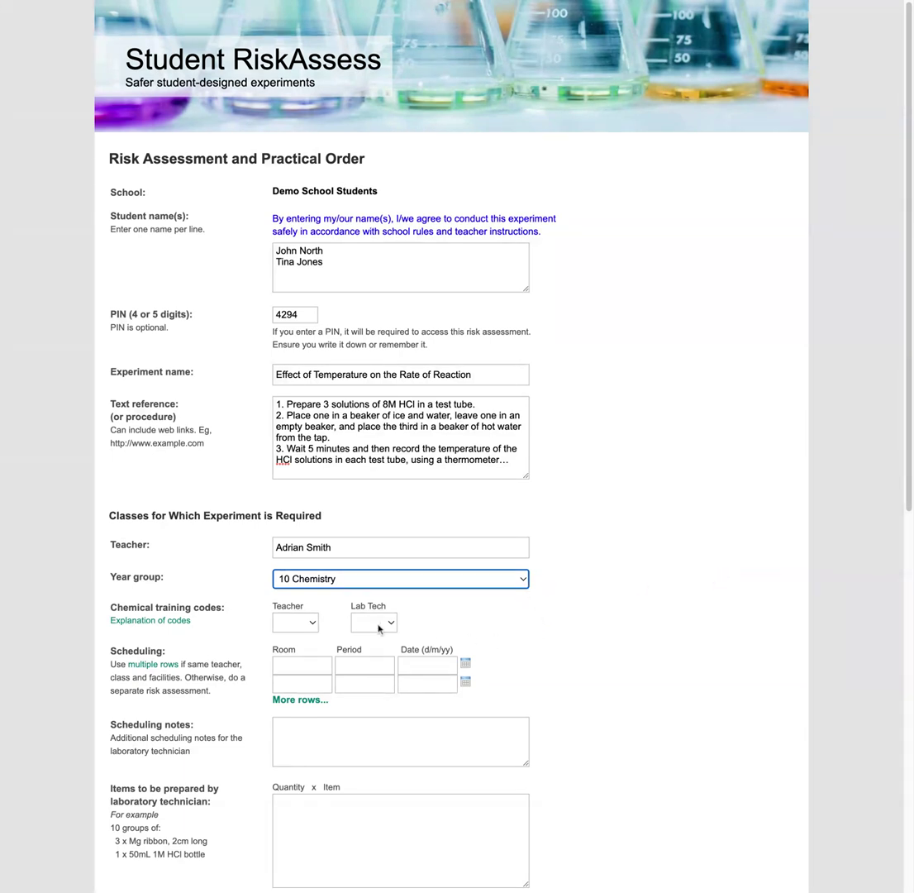
click(583, 673)
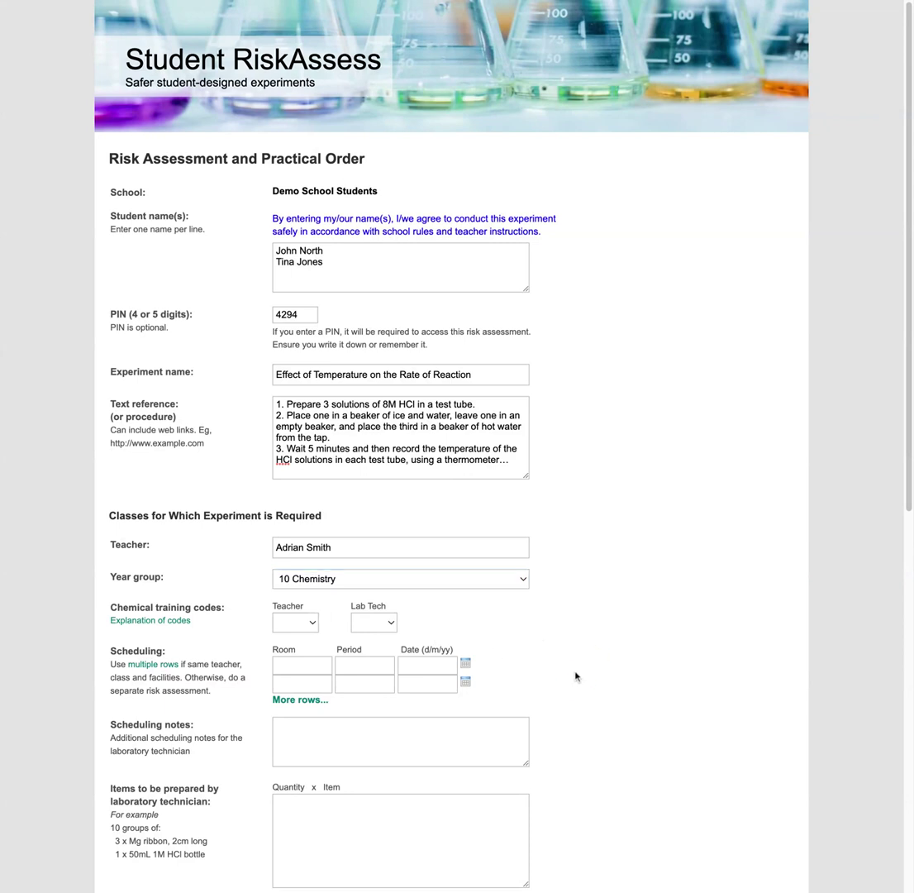
scroll(578, 676, down, 1)
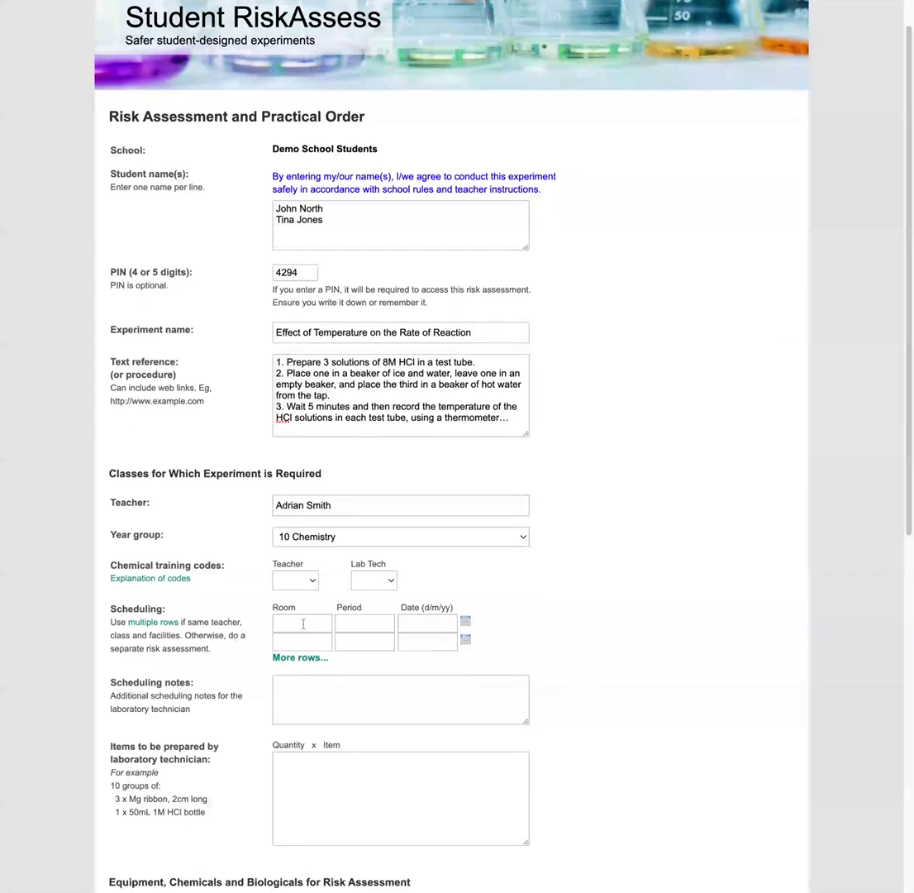
- Schedule the lesson in room 103, period 2, on 12 August 2022
click(294, 622)
text(103)
click(365, 624)
text(2)
key(Tab)
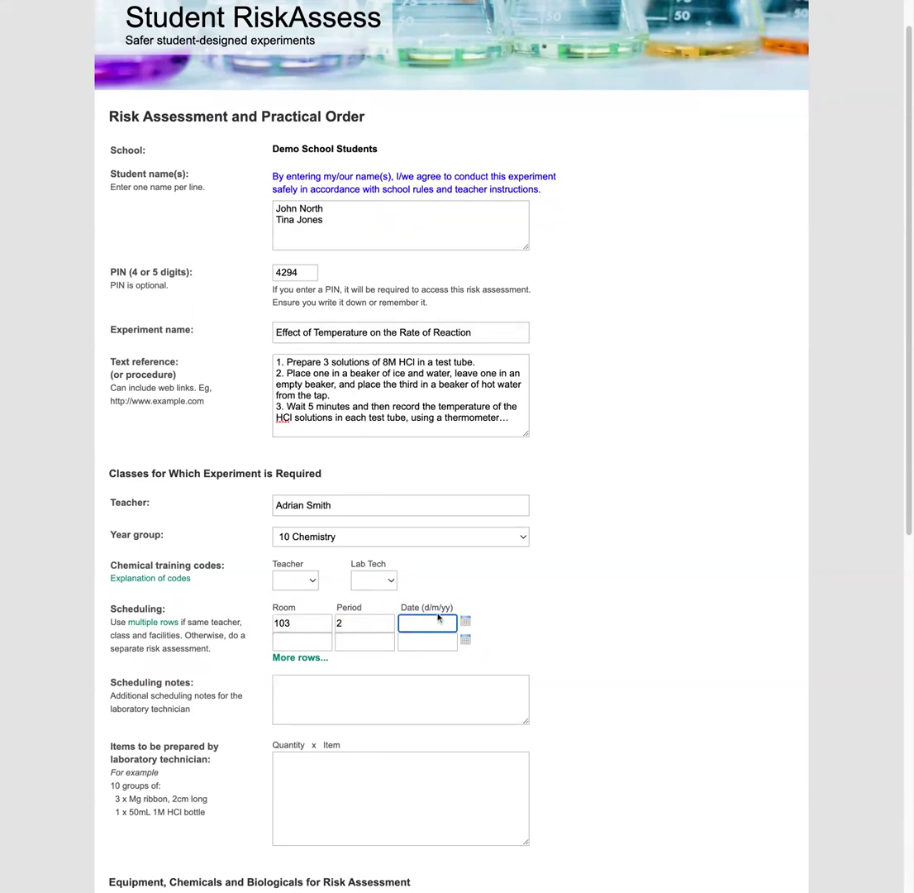
click(465, 621)
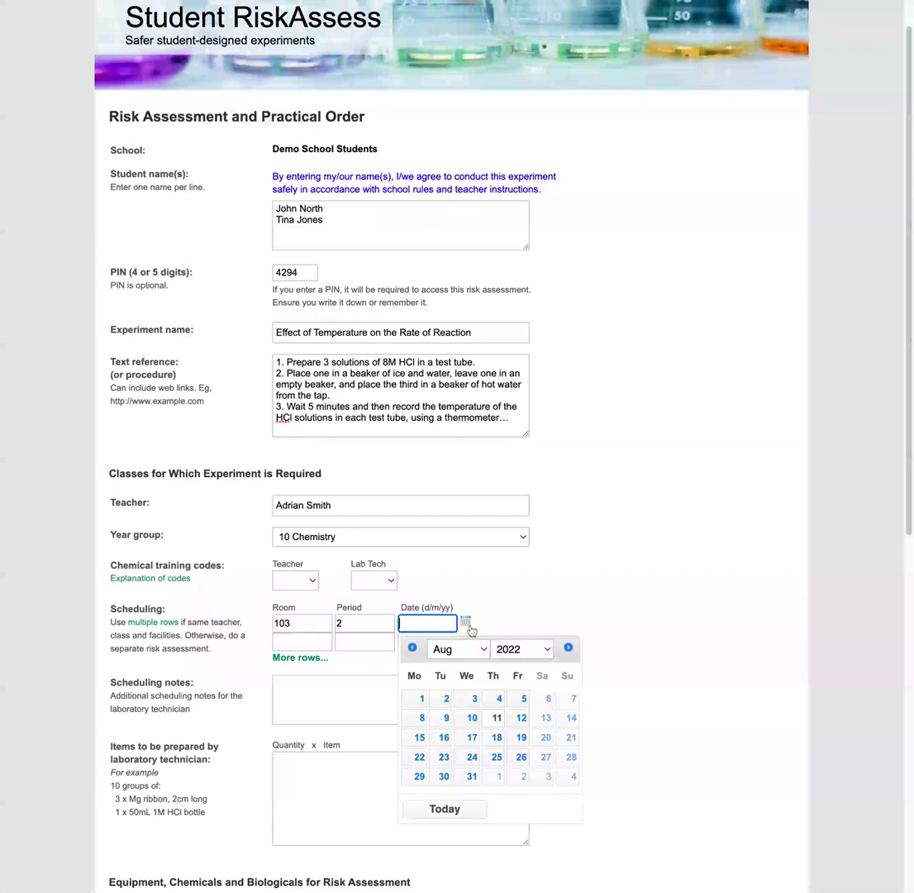
click(521, 718)
- List the technician's items: 8 M HCl, ice cubes and Mg ribbon
scroll(421, 694, down, 1)
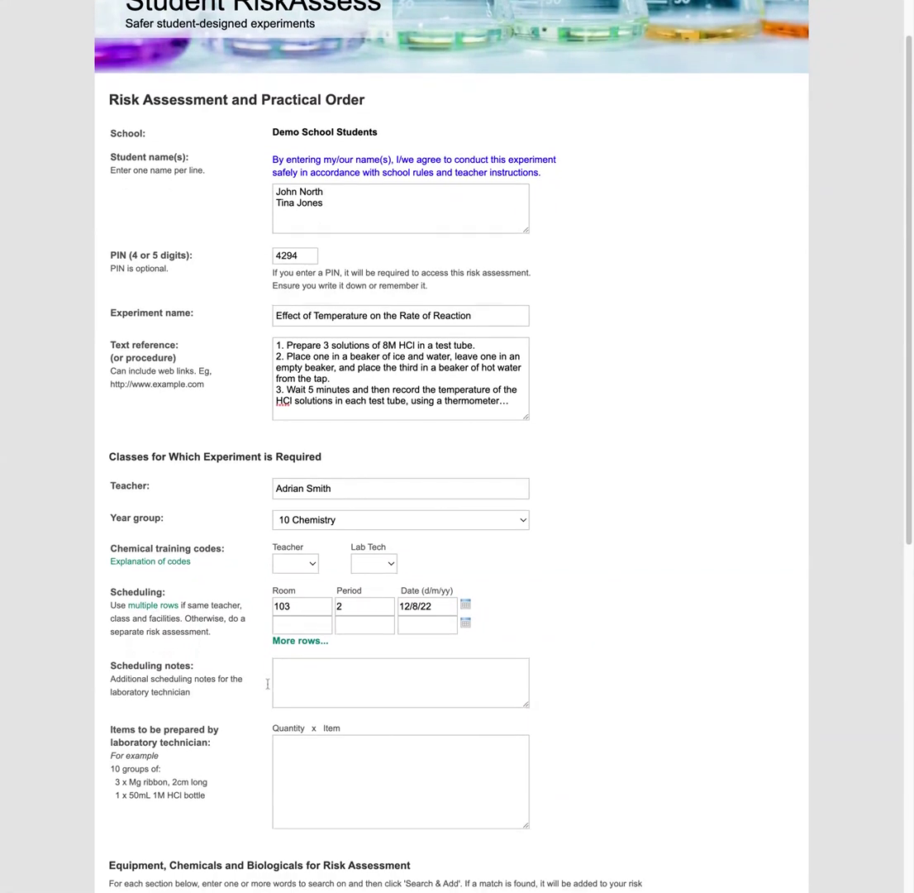
scroll(215, 678, down, 2)
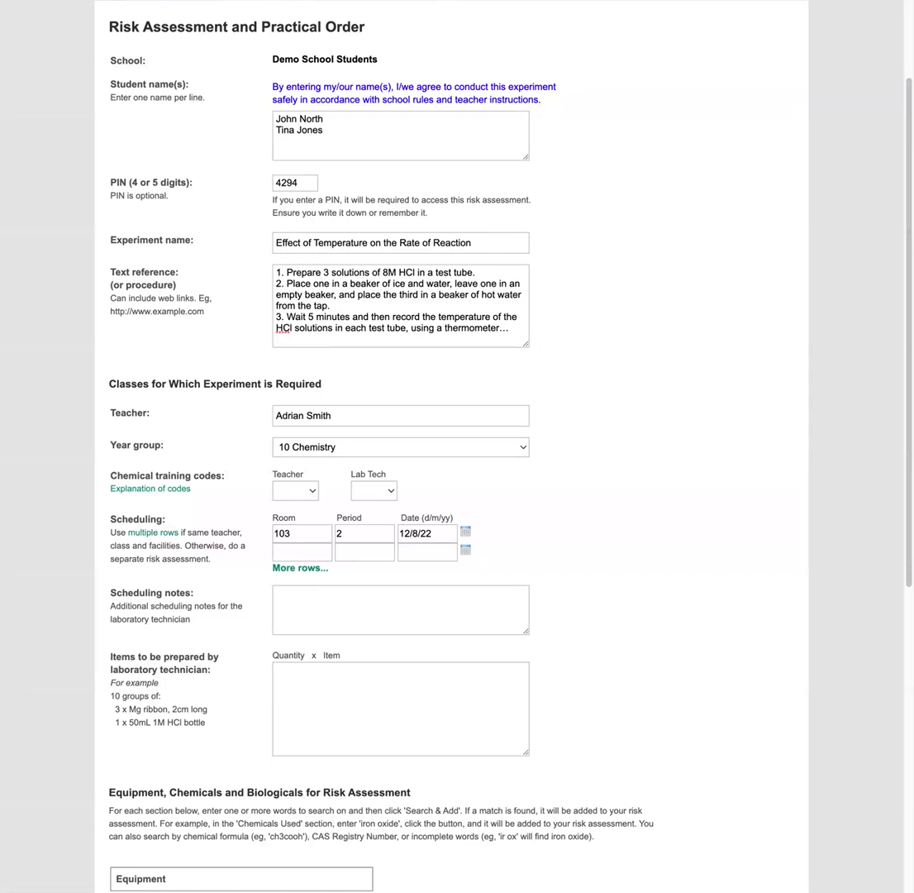
click(377, 697)
text(50mL 8 M HCl solution 4 x ice cubes 3 x Mg ribbon, 2cm long)
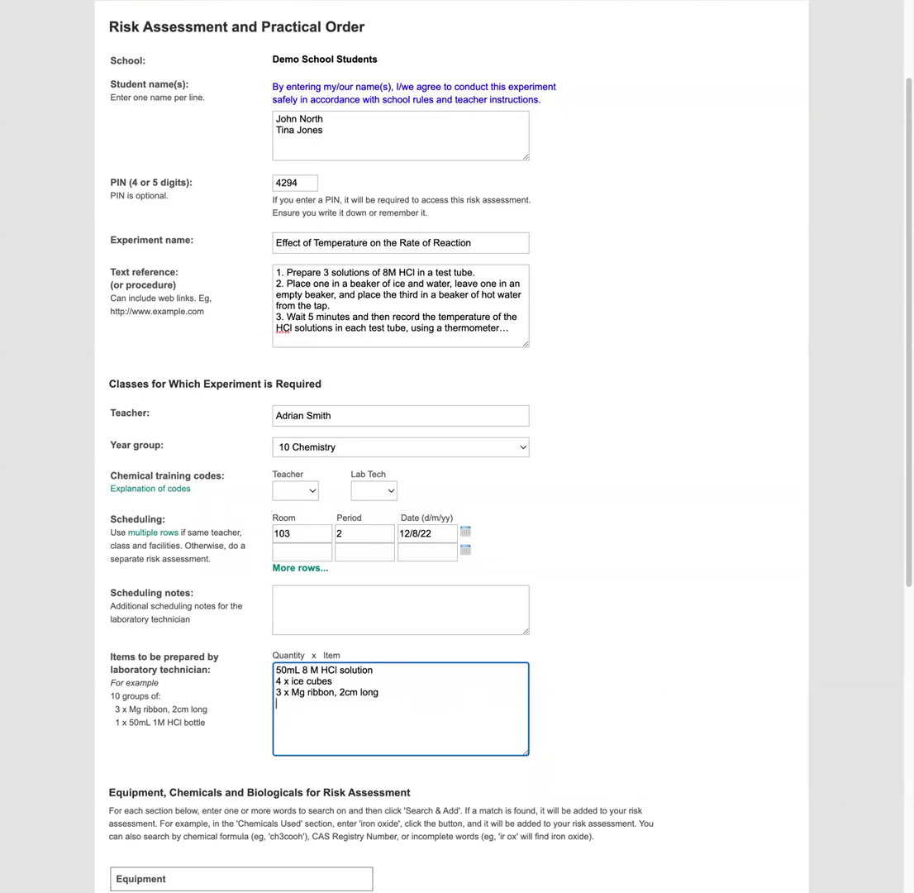
- Add a medium borosilicate glass test tube to the equipment list
scroll(602, 653, down, 4)
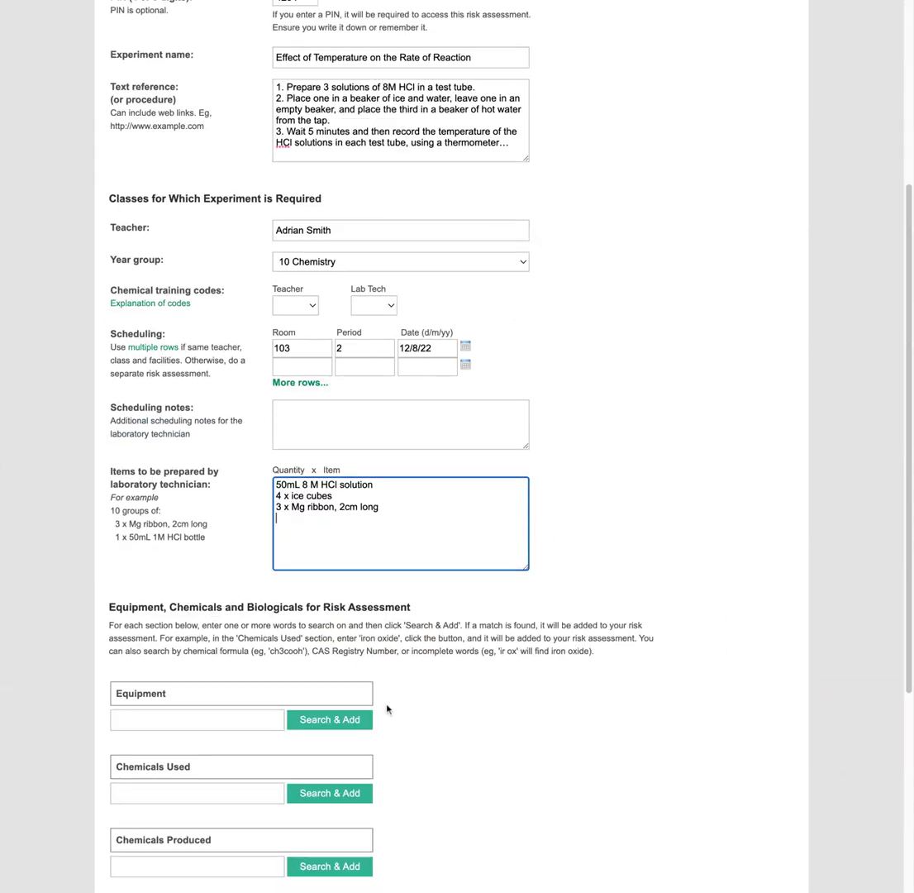
scroll(466, 683, down, 1)
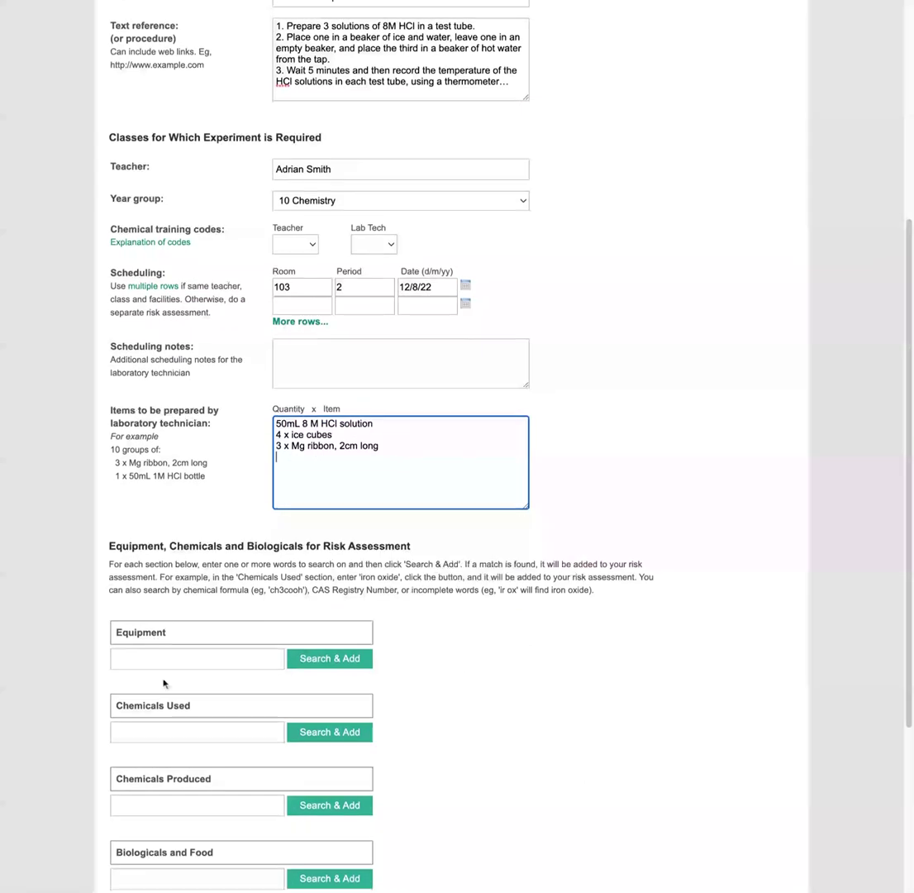
click(167, 658)
text(test)
key(Return)
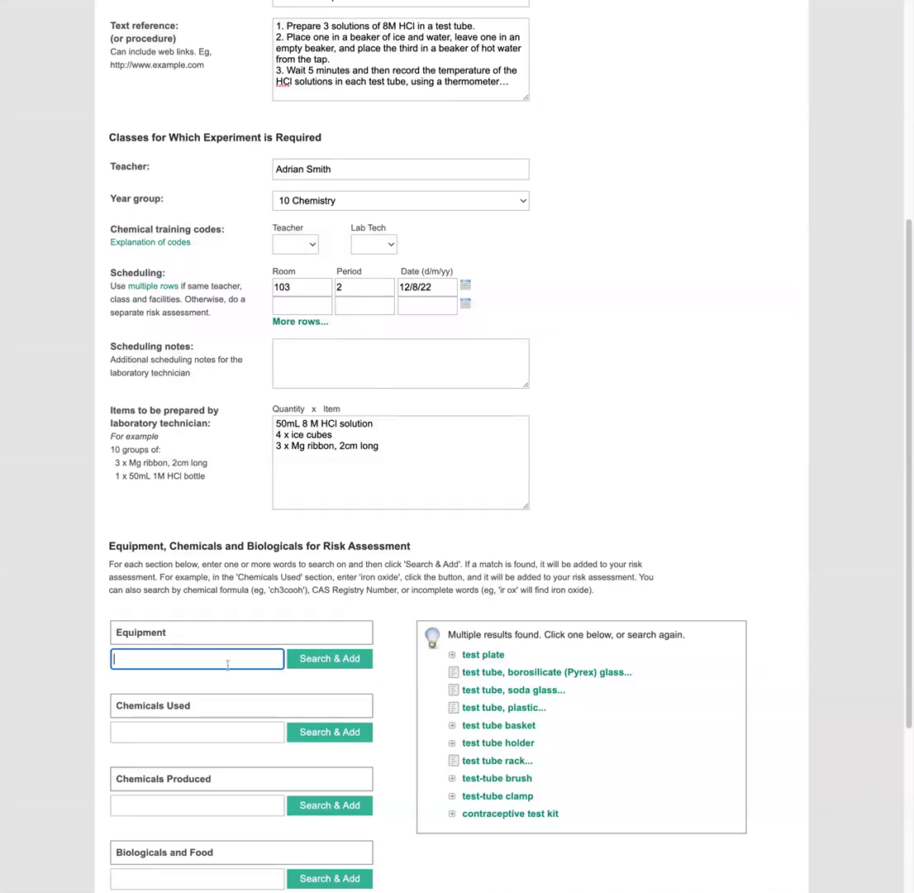
text(test tube)
key(Return)
click(484, 655)
click(511, 689)
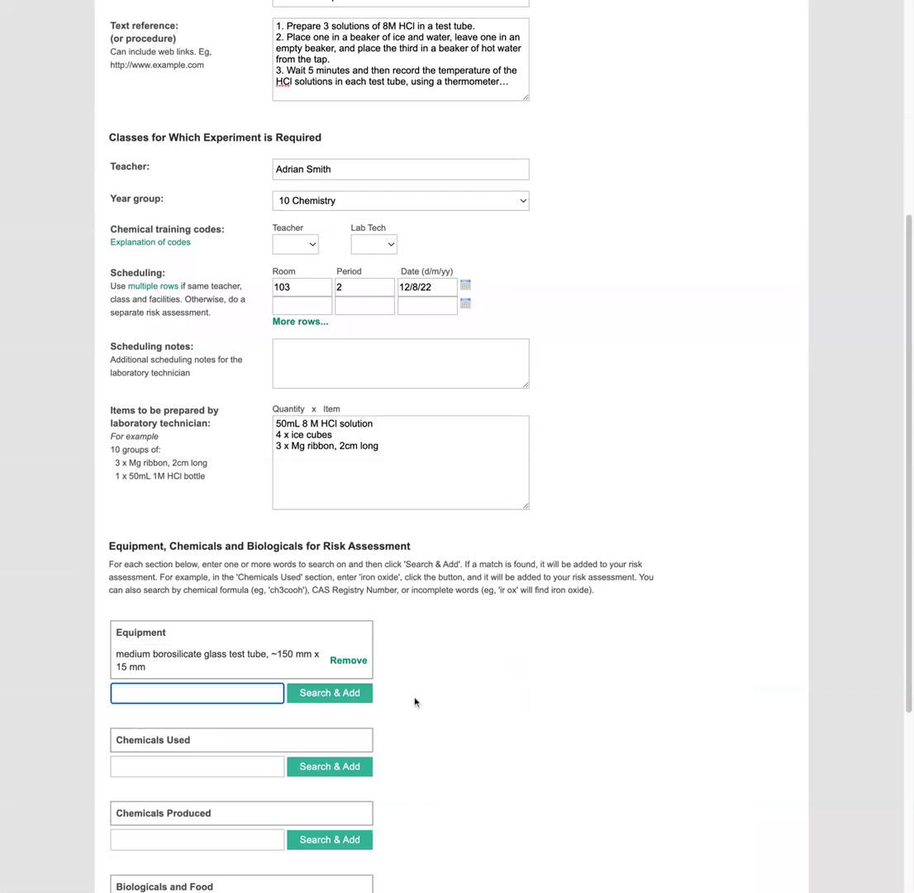
- Add magnesium ribbon to Chemicals Used
click(177, 770)
text(magne)
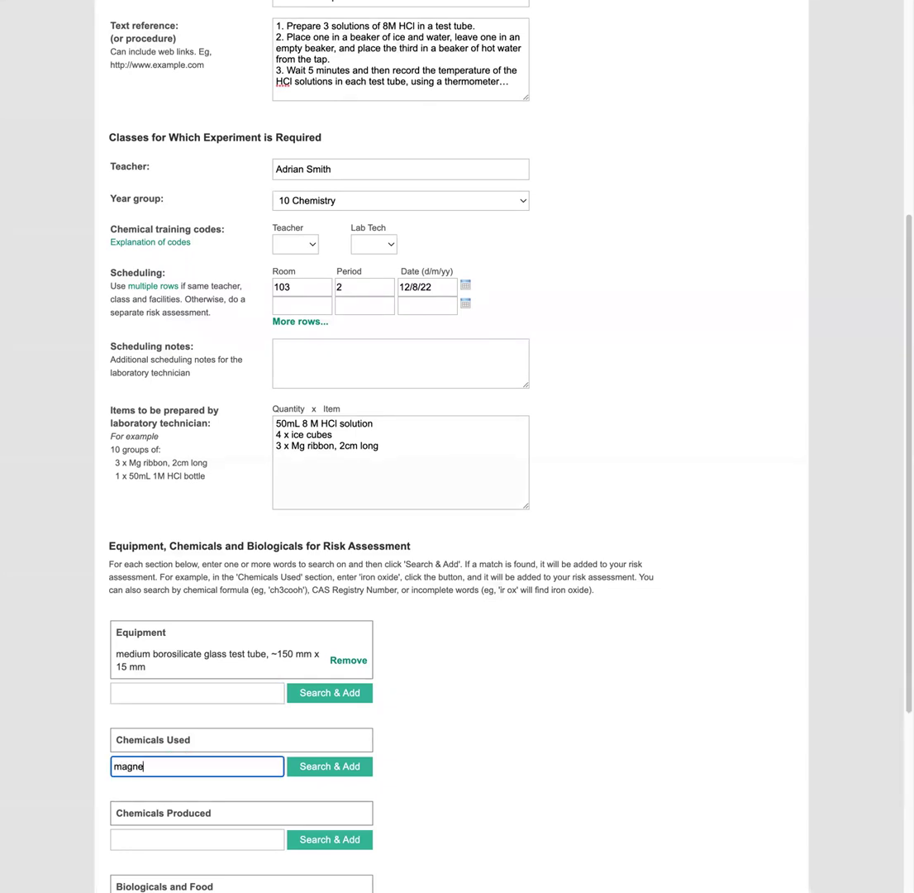
text(s)
key(Return)
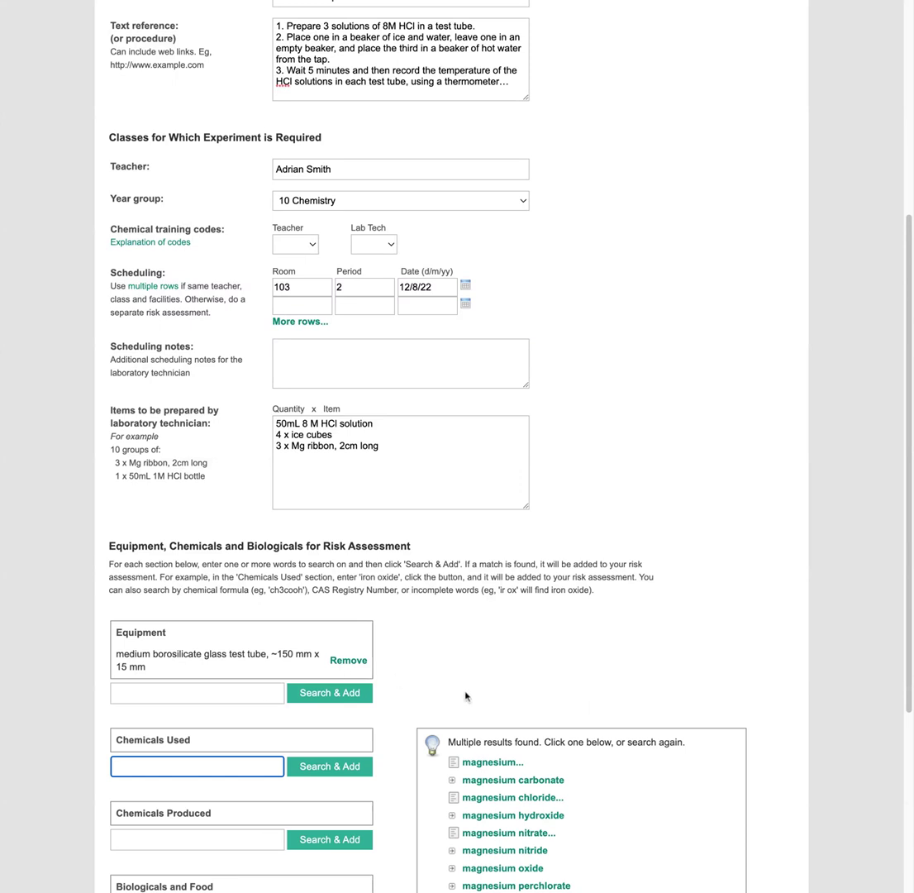
scroll(466, 696, down, 3)
click(486, 646)
click(521, 698)
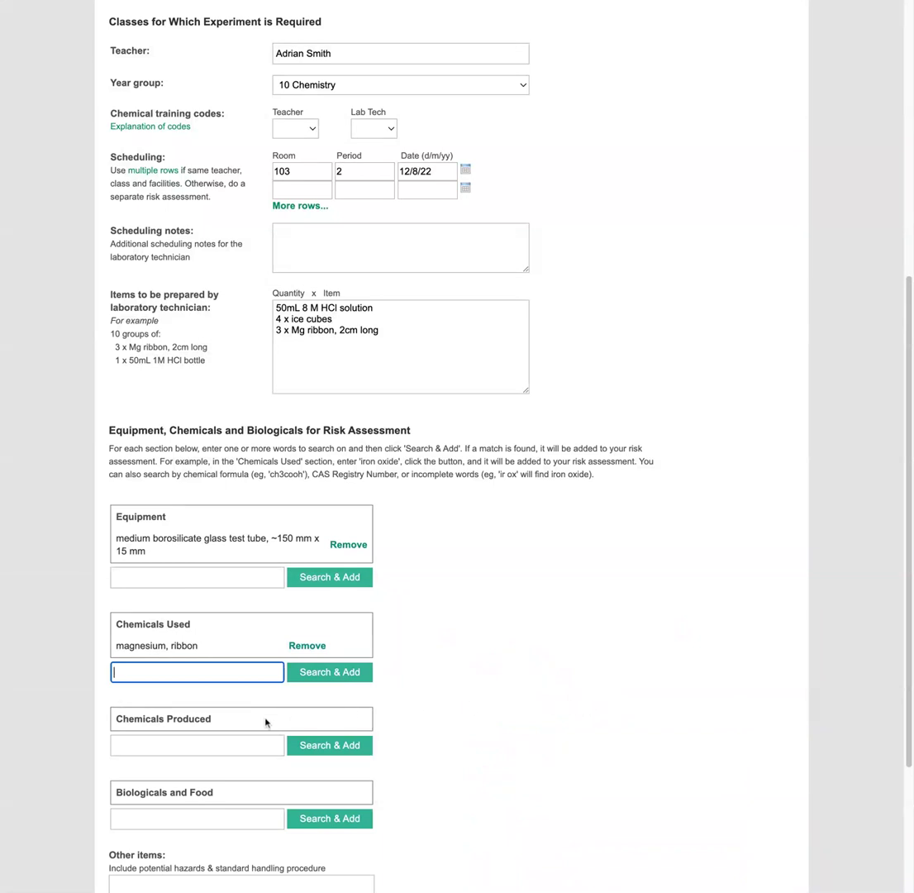
- Add hydrochloric acid 8-10 M to Chemicals Used
text(hcl)
key(Return)
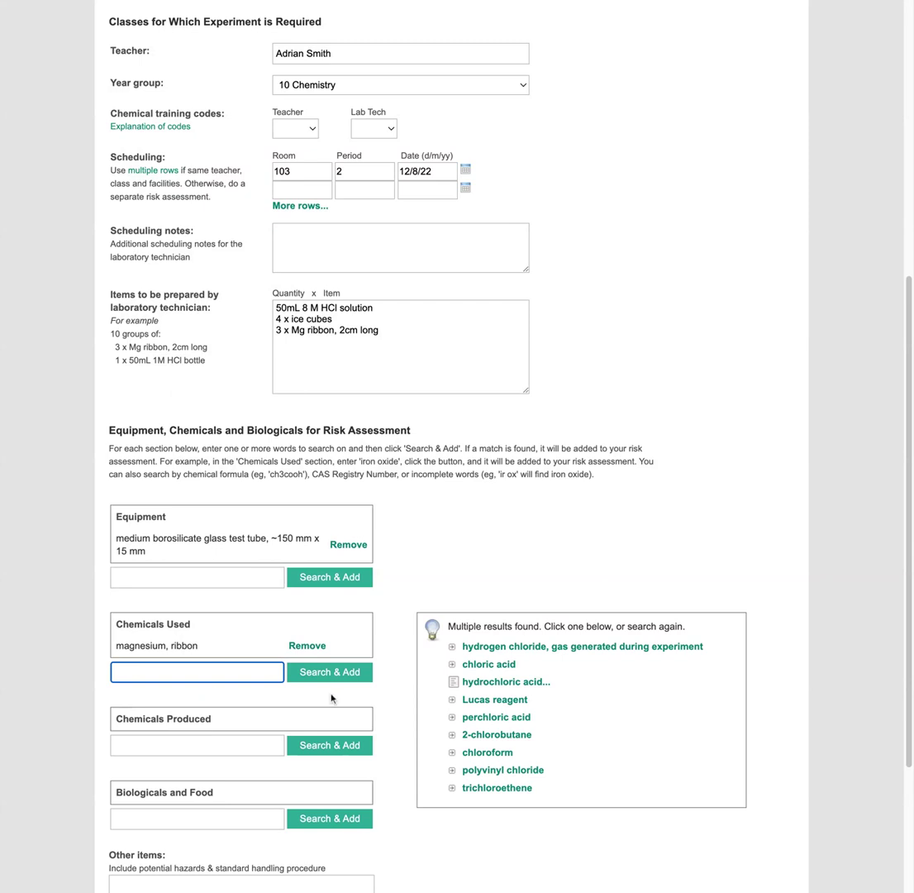
click(519, 682)
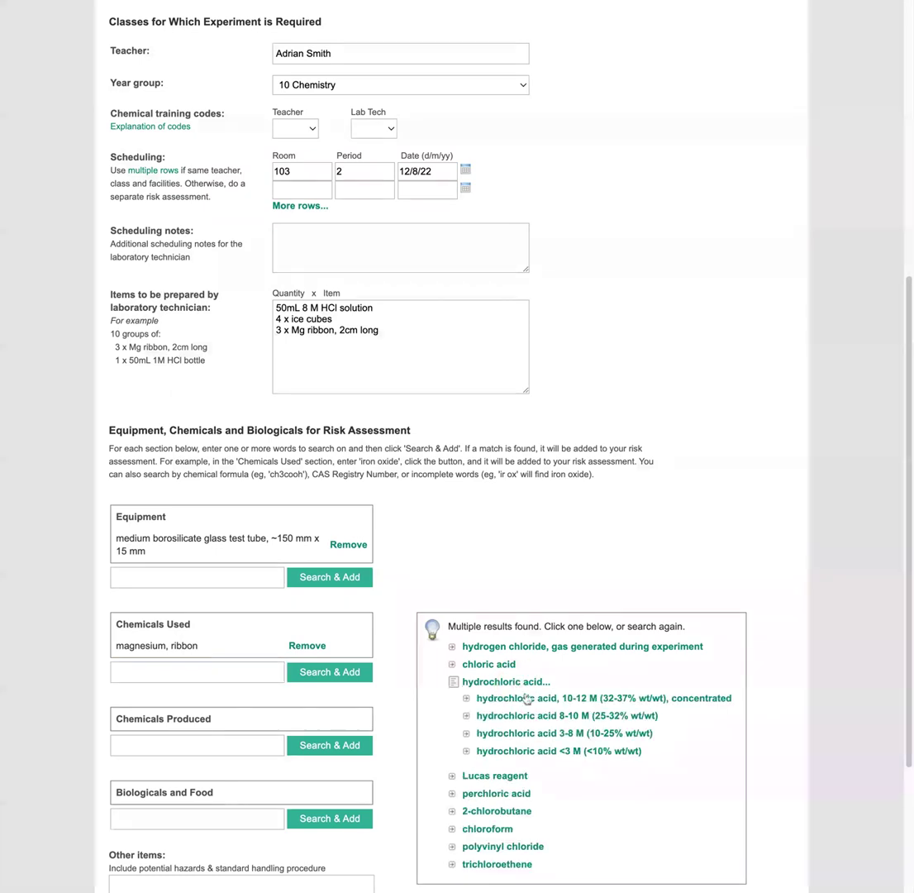
click(583, 716)
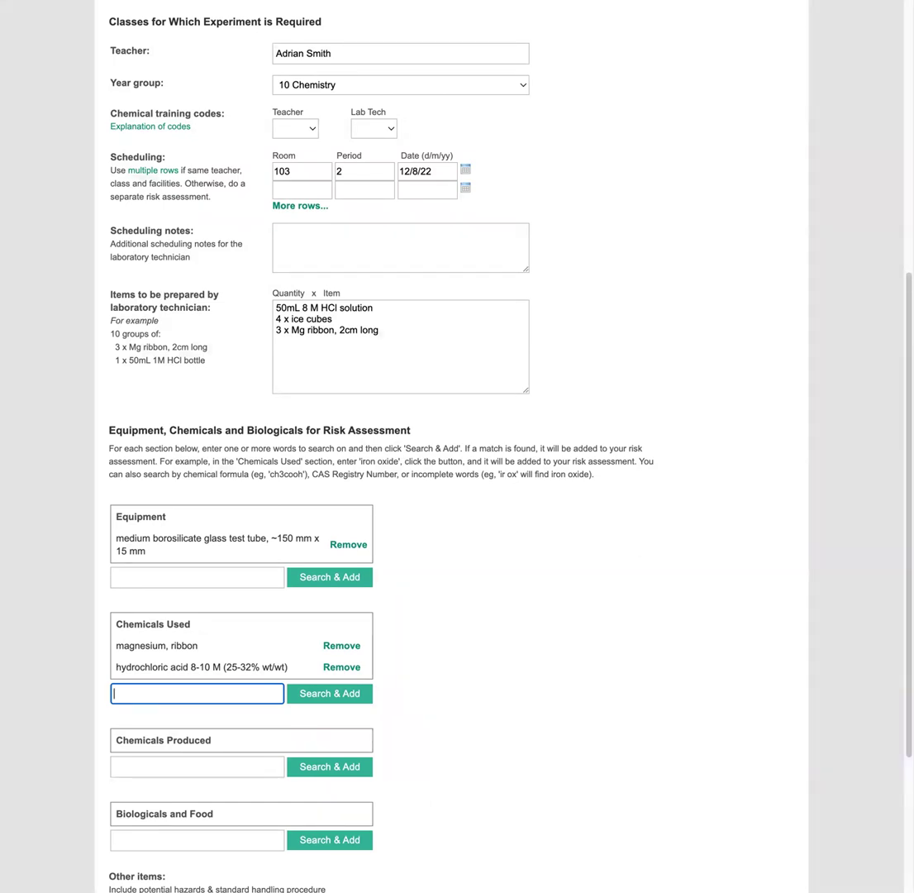
- Add 'hydrogen, gas generated during experiment' to Chemicals Produced
scroll(465, 765, down, 1)
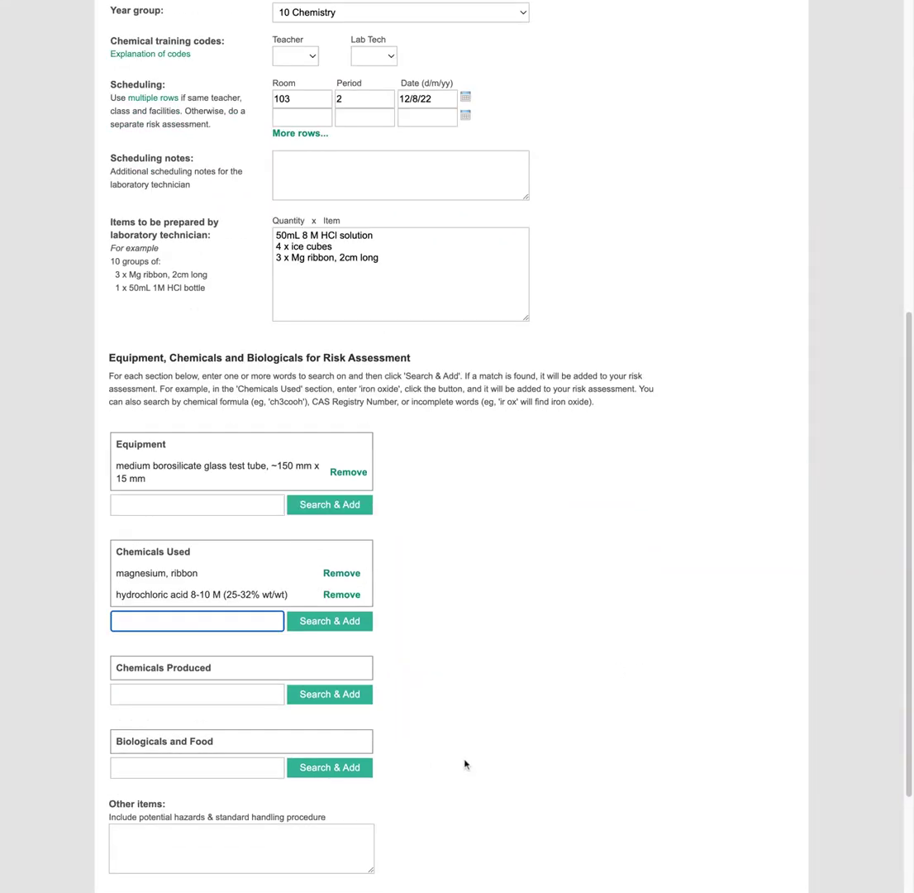
click(214, 678)
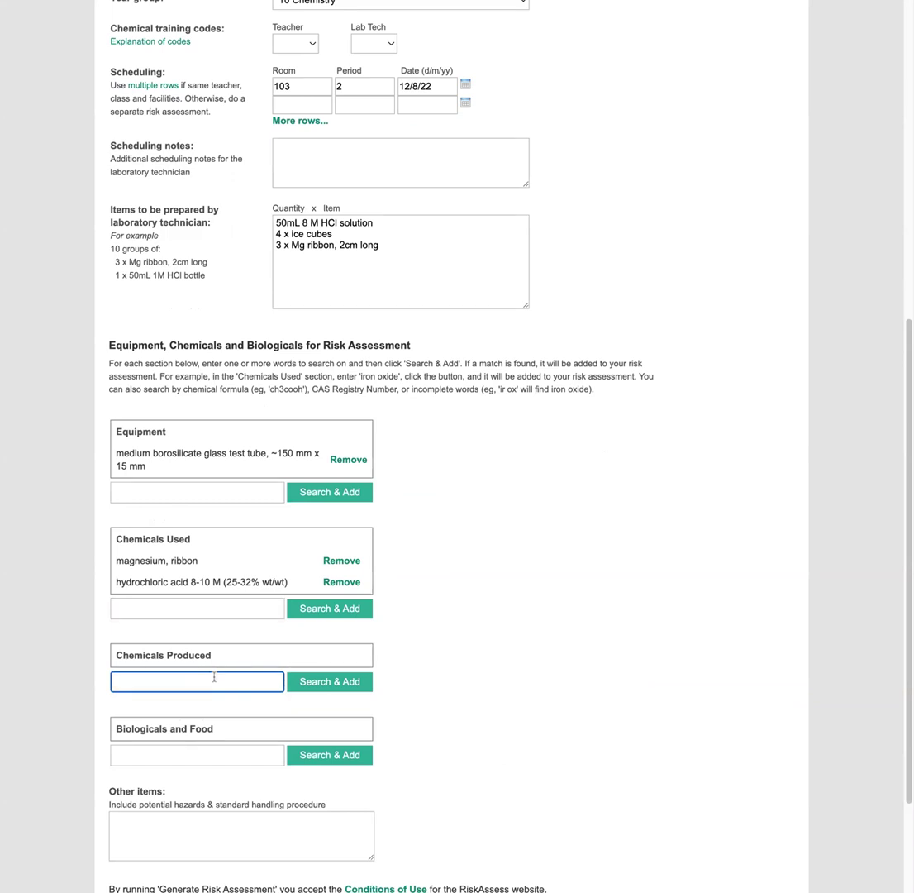
text(hydrogen)
key(Return)
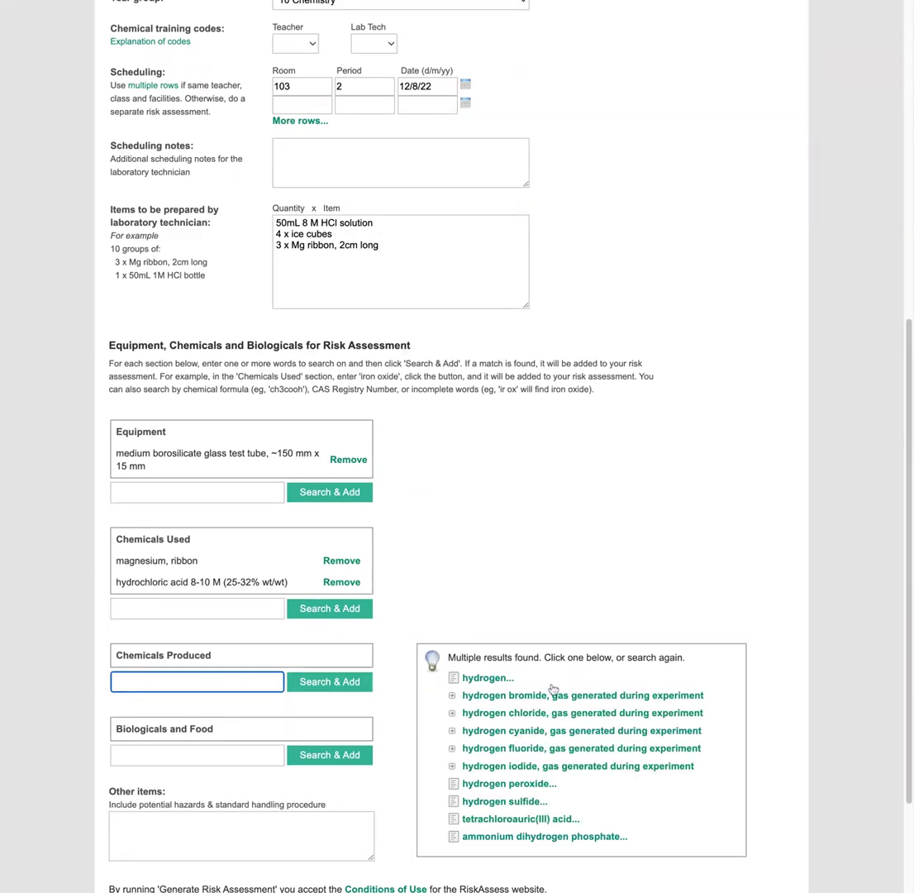
click(489, 678)
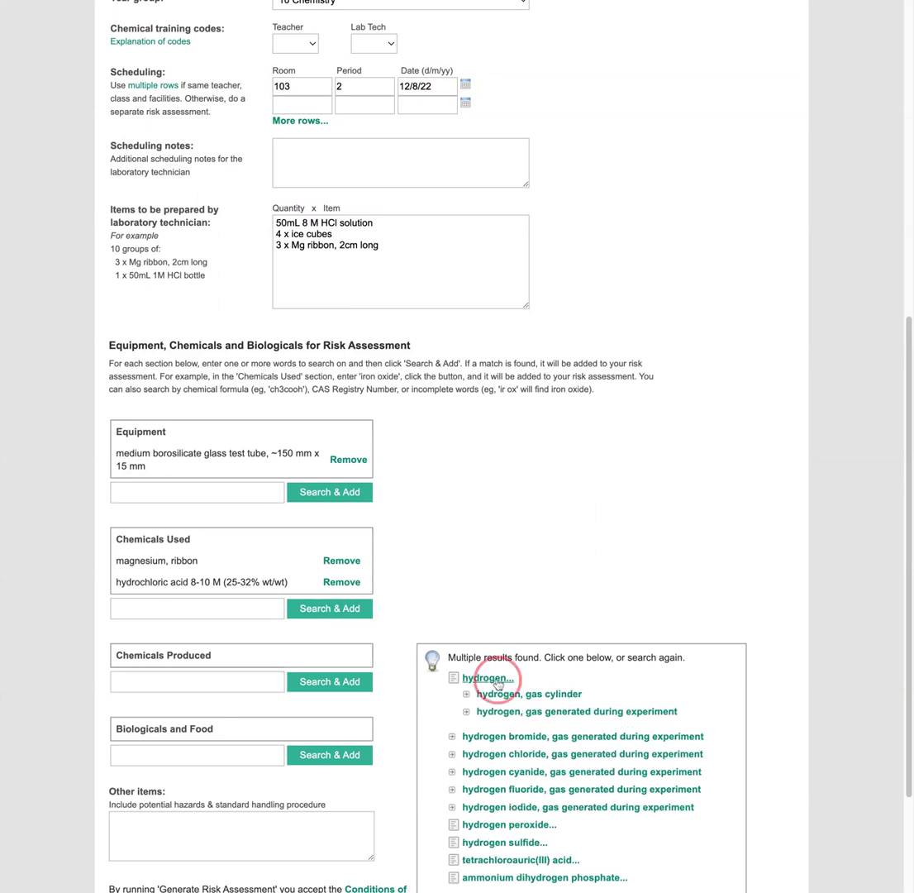
click(544, 713)
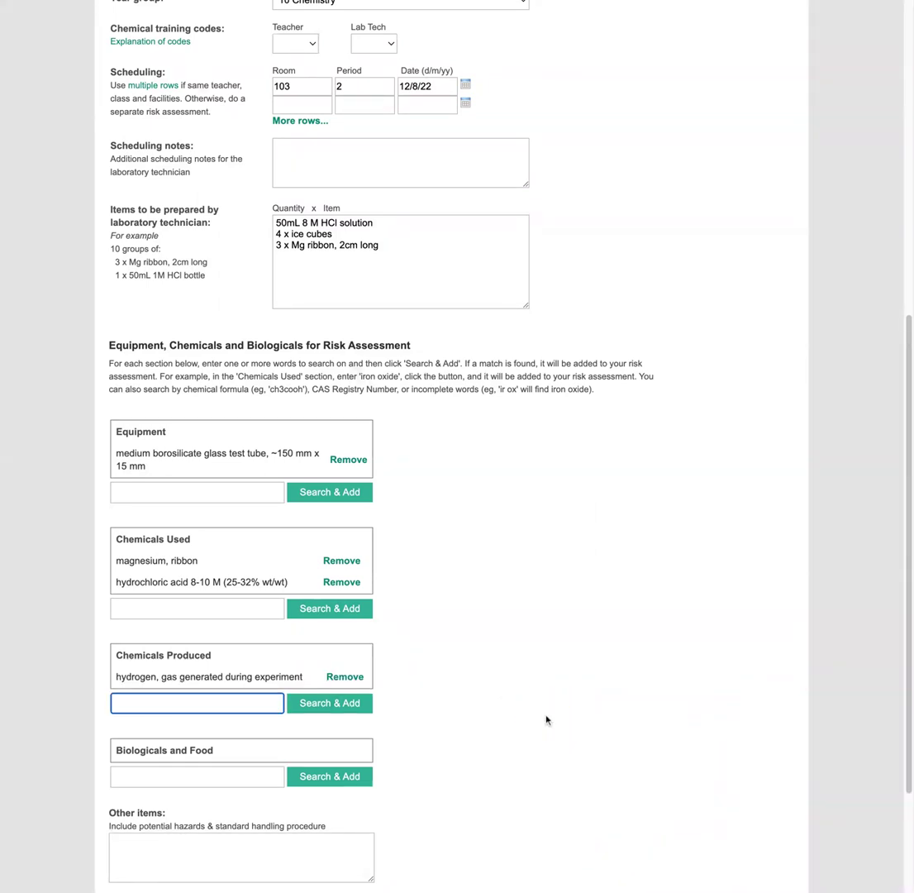
- Generate the risk assessment from the completed form
scroll(673, 710, down, 3)
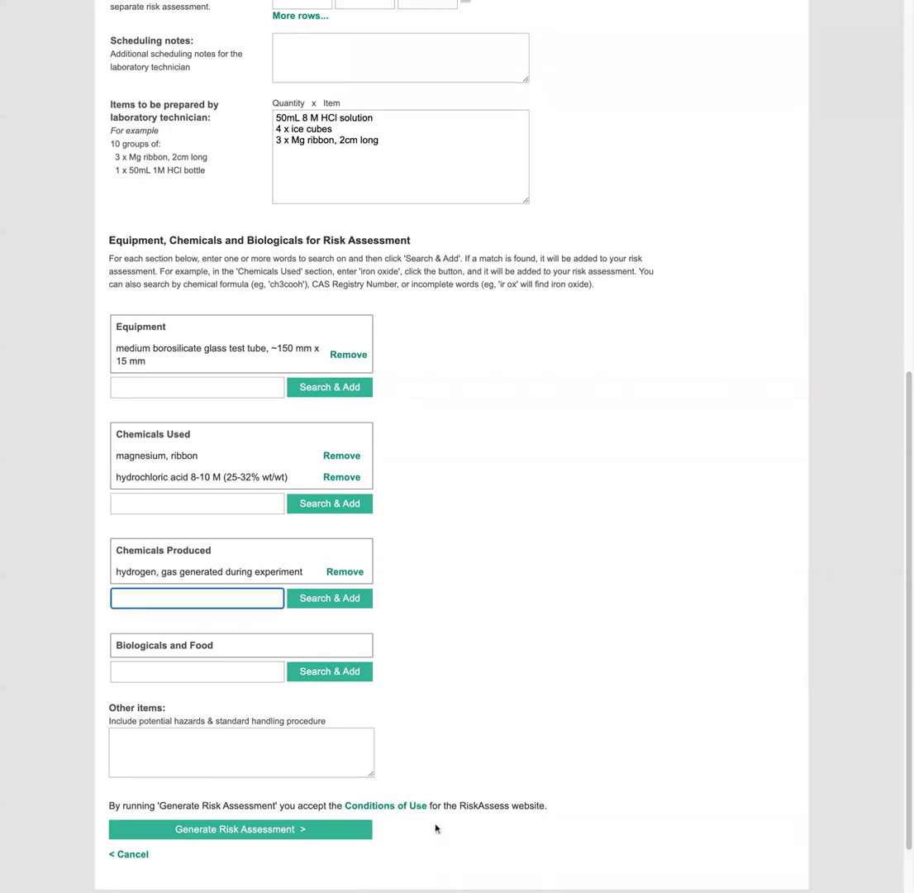
click(341, 839)
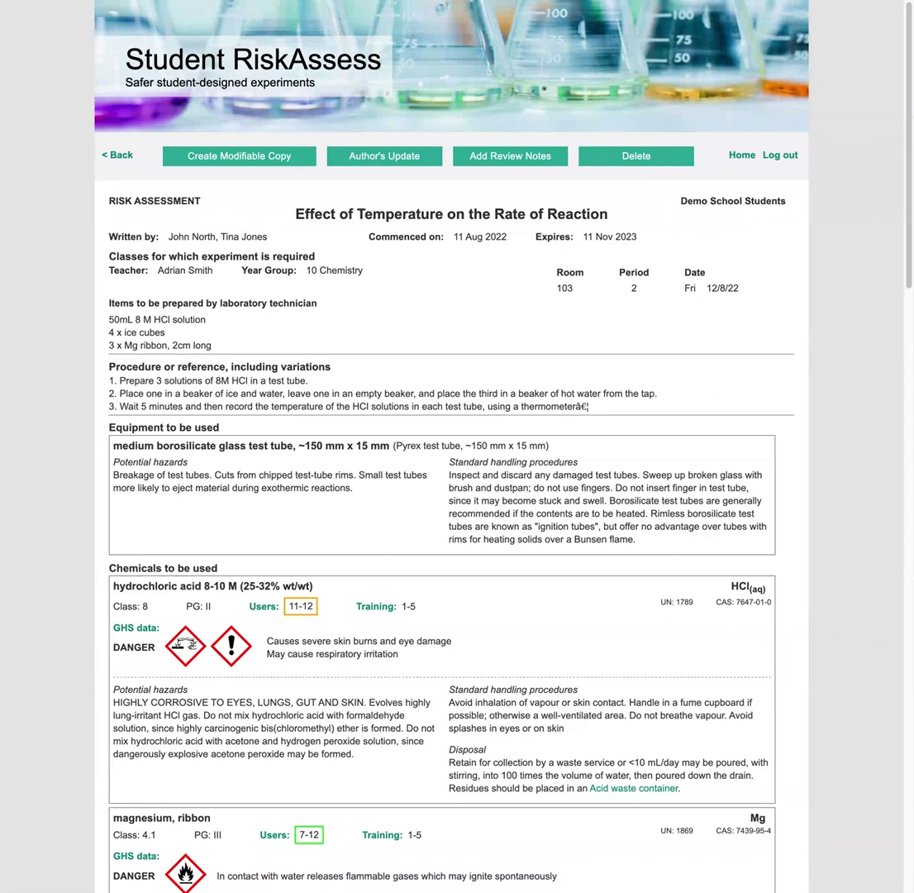
- Log out and log back in with the demo student account's user name and password
click(777, 155)
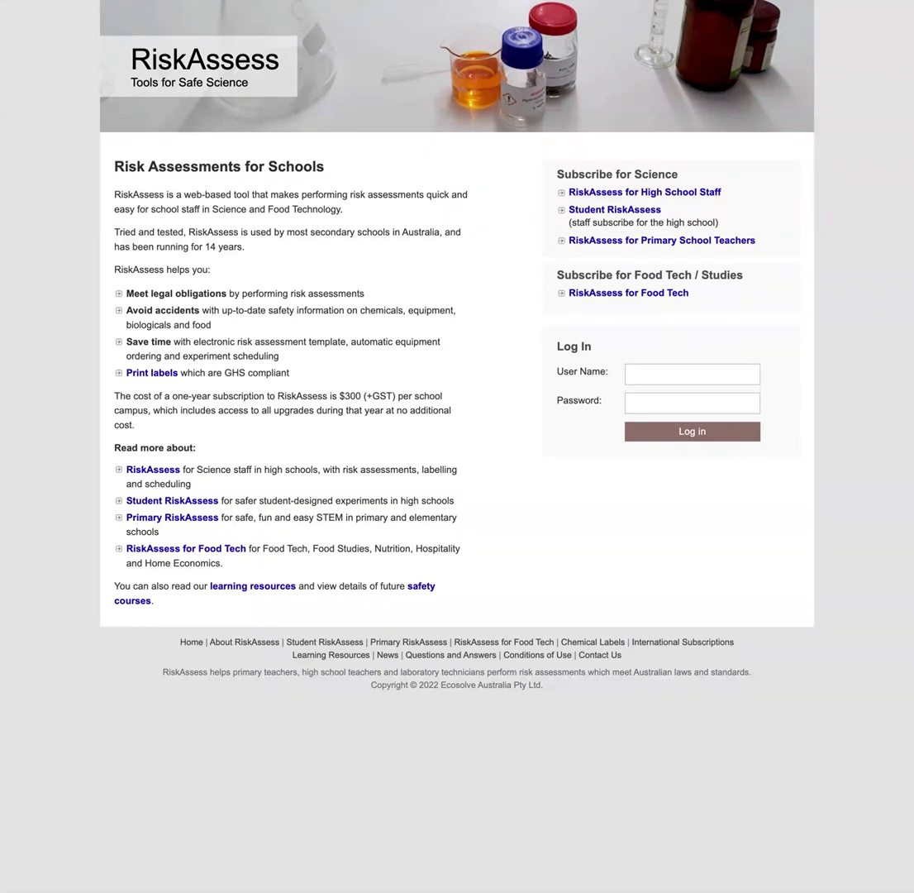
click(692, 373)
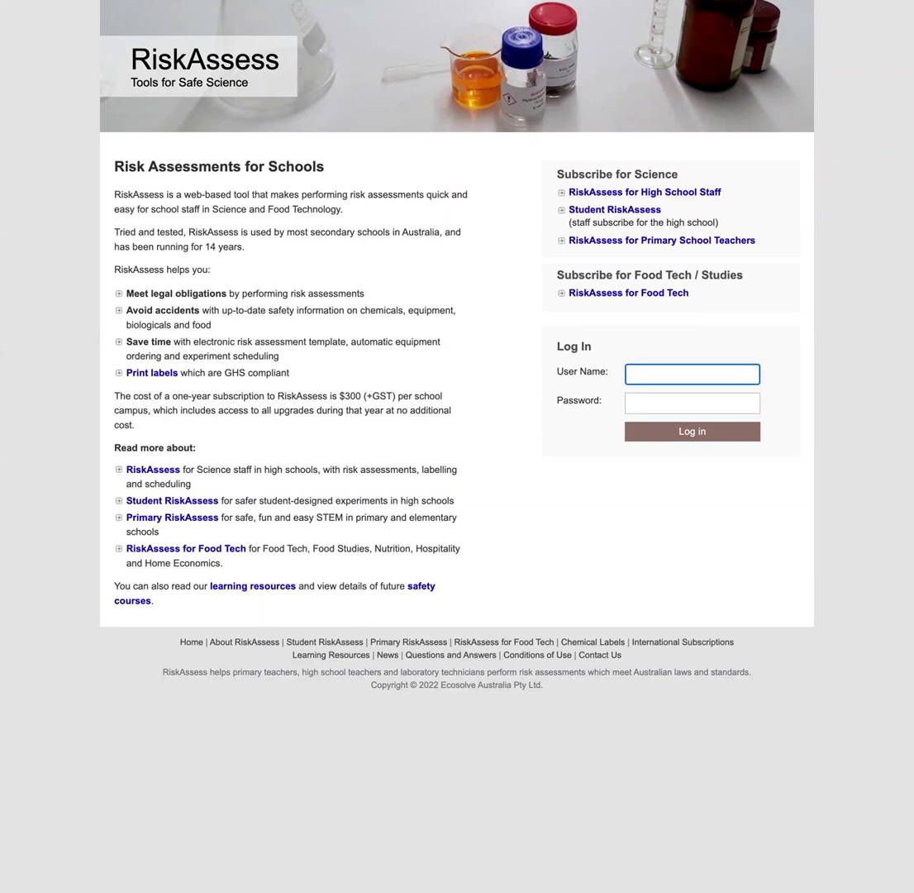
text(demostudents)
key(Tab)
text(••••••••••)
key(Return)
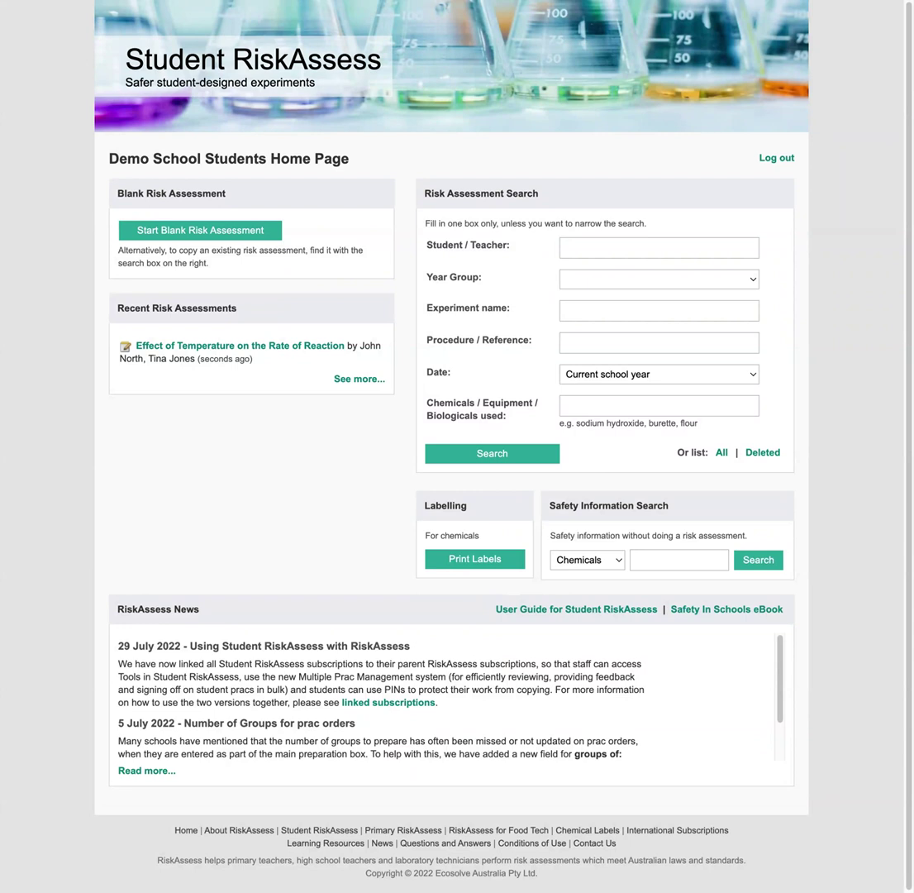
- Search the assessments by the student's name
click(585, 249)
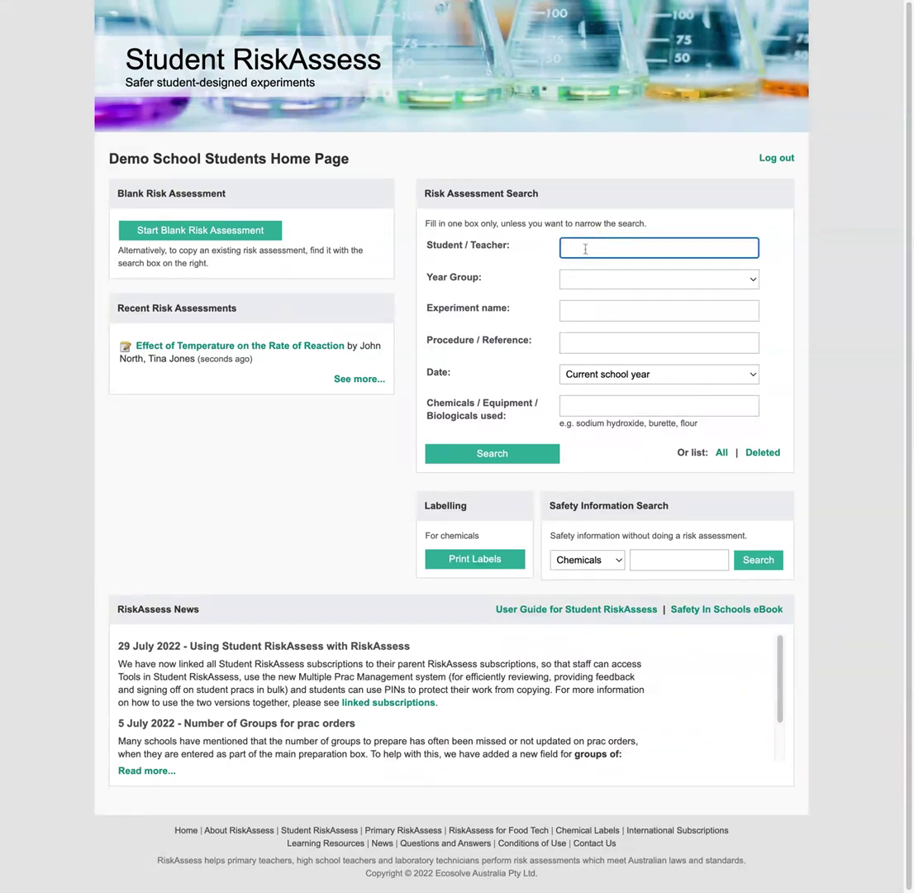
key(Return)
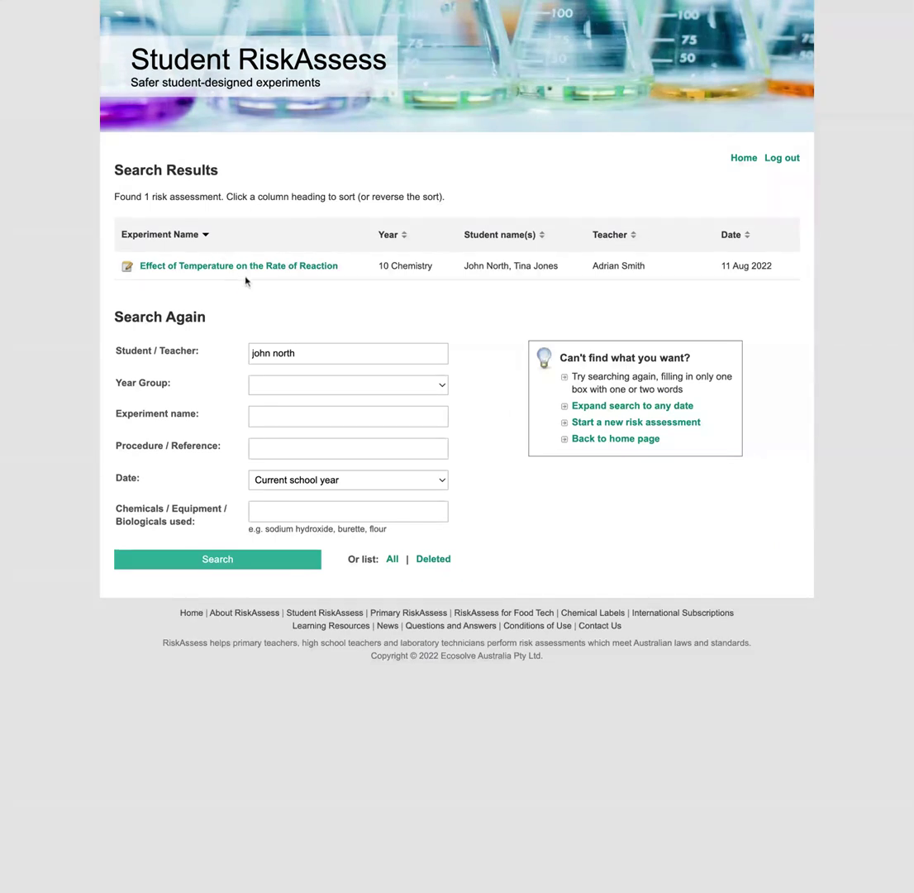
- Open the Effect of Temperature on the Rate of Reaction assessment using its PIN
click(243, 266)
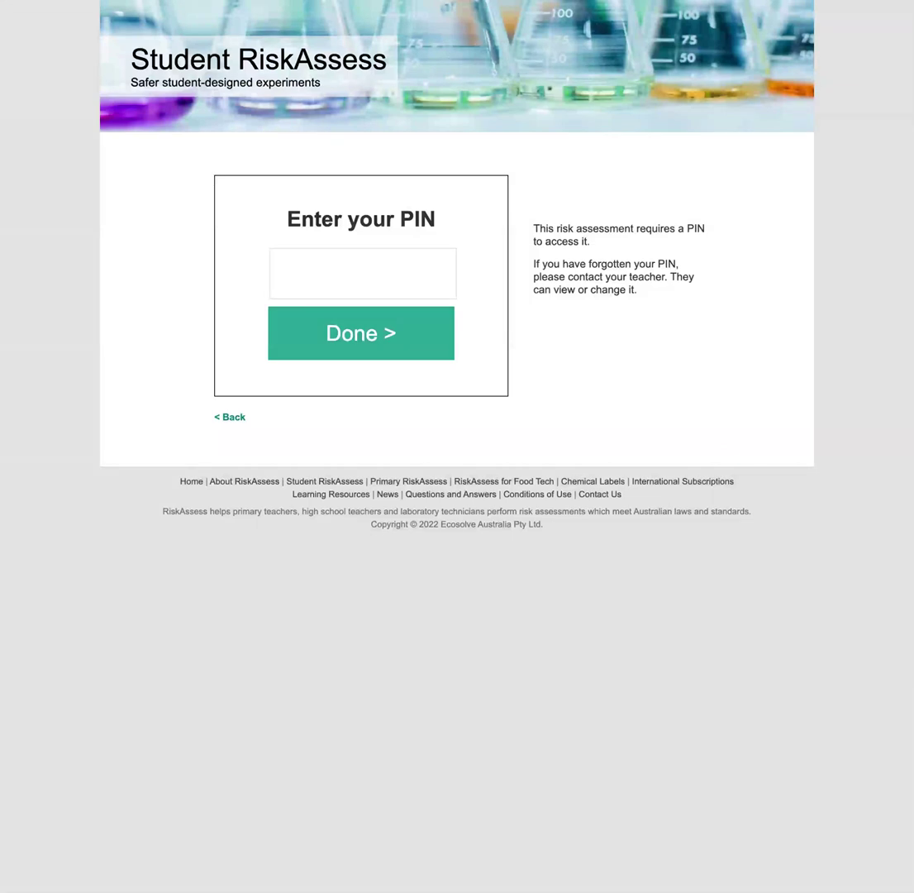
click(364, 273)
click(376, 325)
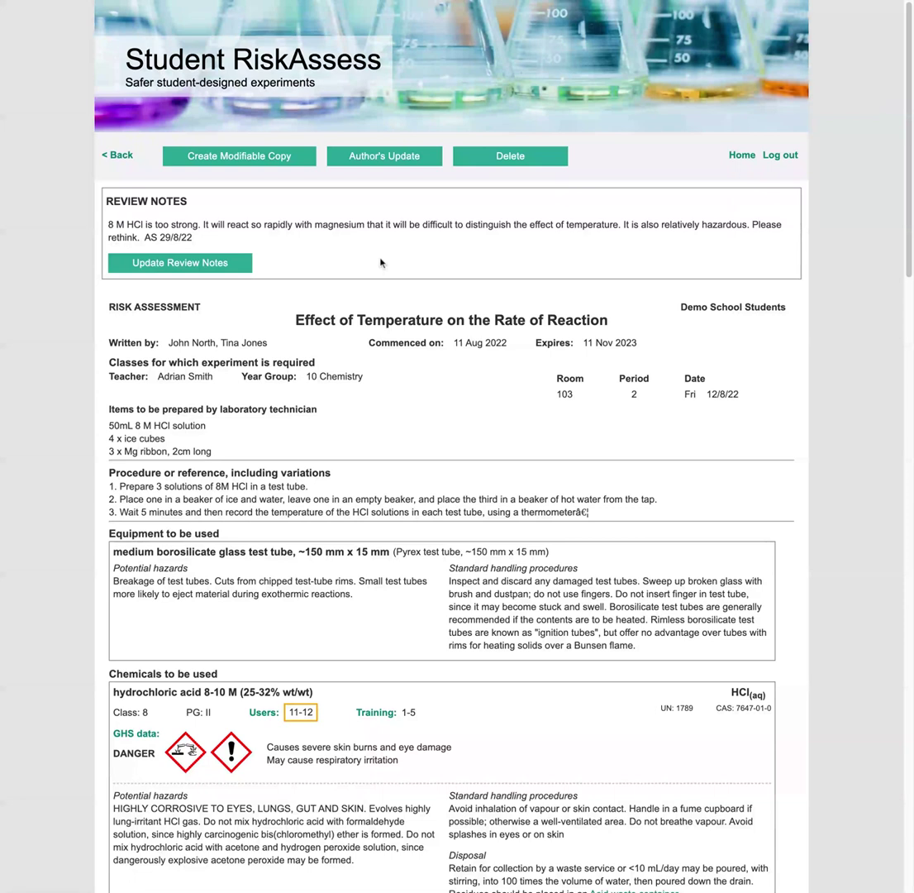
- As author, change 8M to 2M in the procedure and the HCl technician item
click(380, 158)
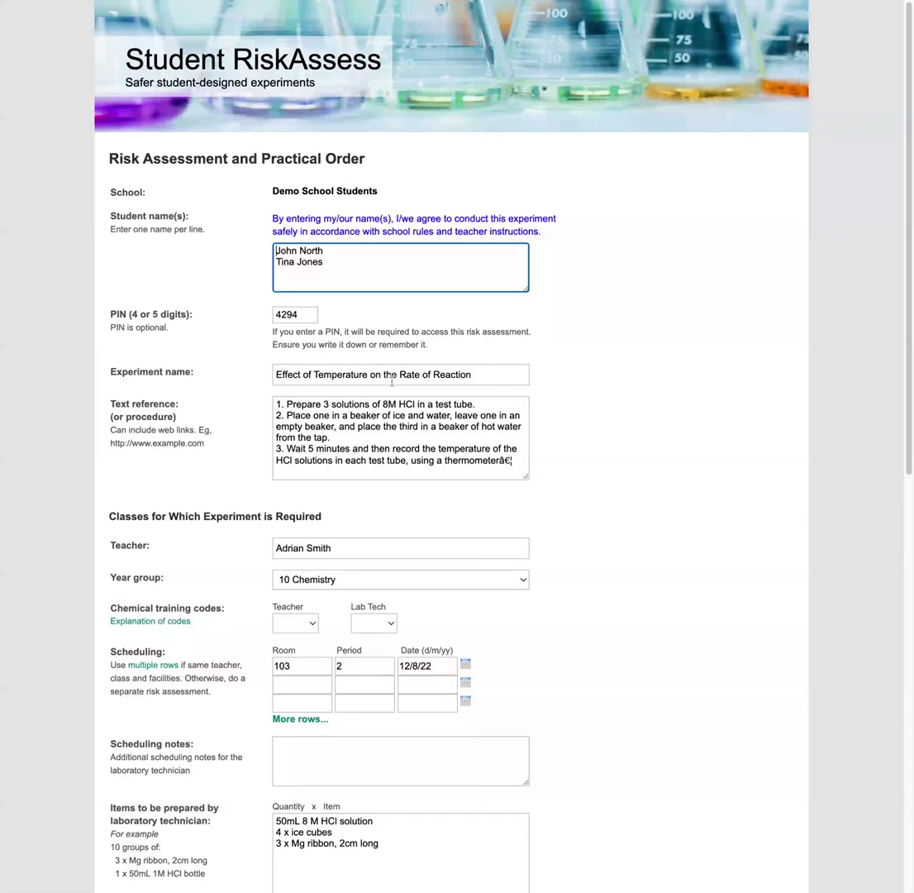
click(389, 404)
key(BackSpace)
text(2)
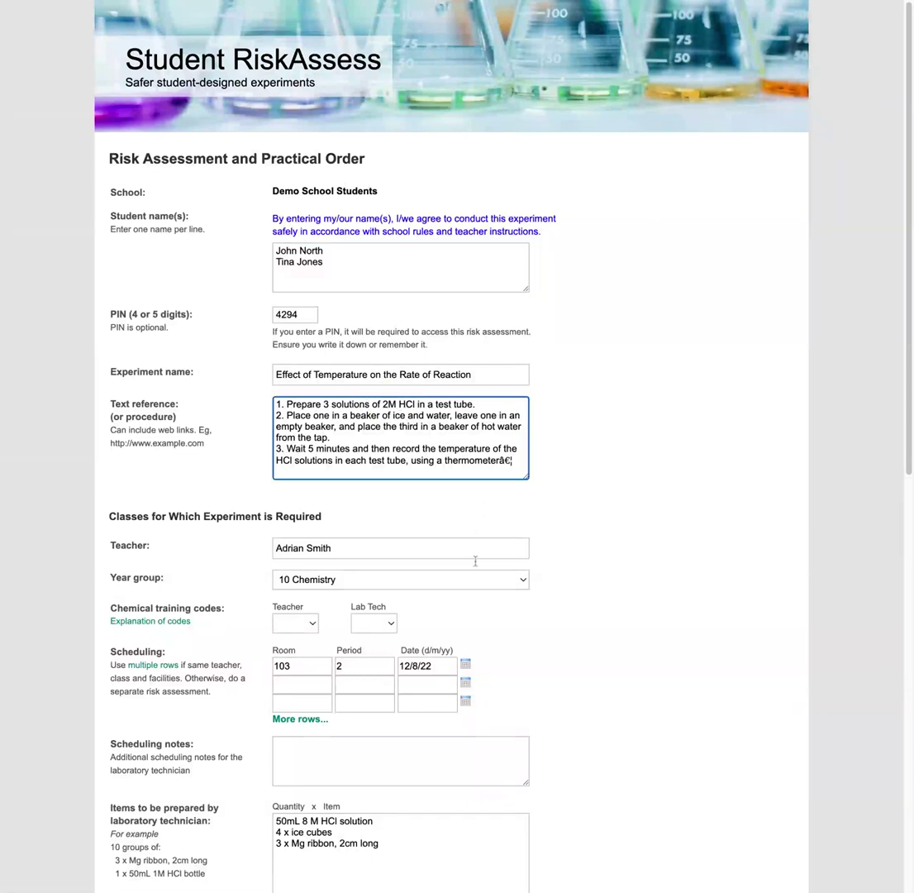
scroll(475, 618, down, 5)
scroll(450, 663, down, 1)
click(406, 619)
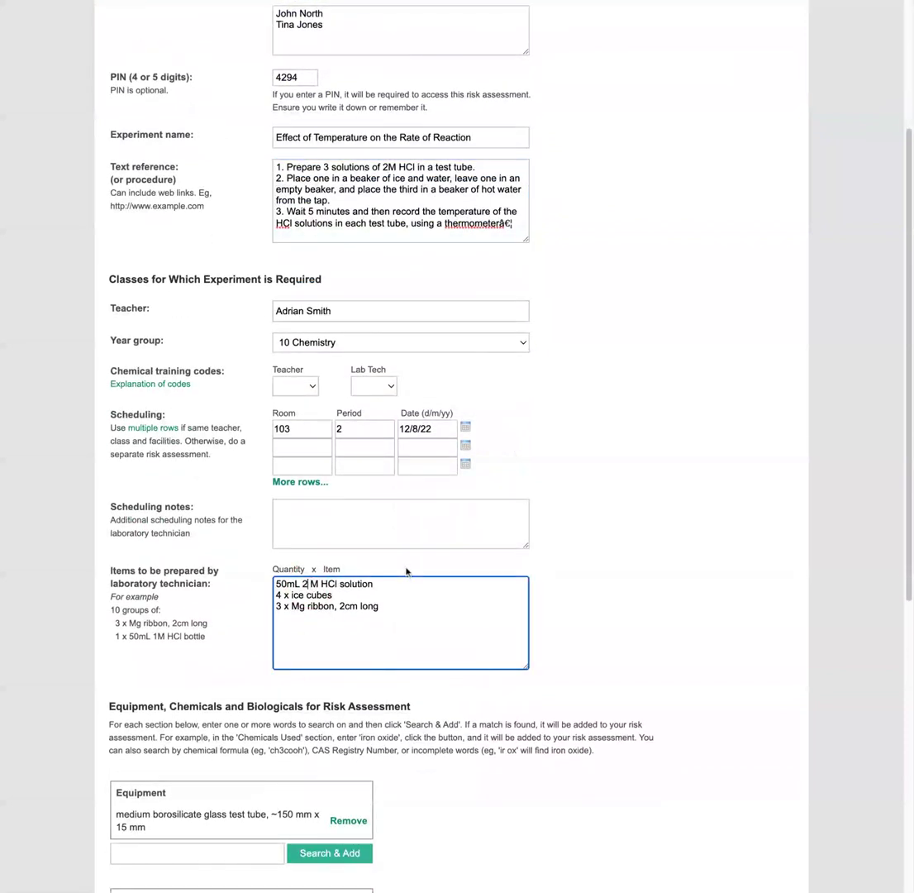
key(BackSpace)
text(2)
- Replace hydrochloric acid 8-10 M with <3 M and save the updated assessment
scroll(374, 663, down, 3)
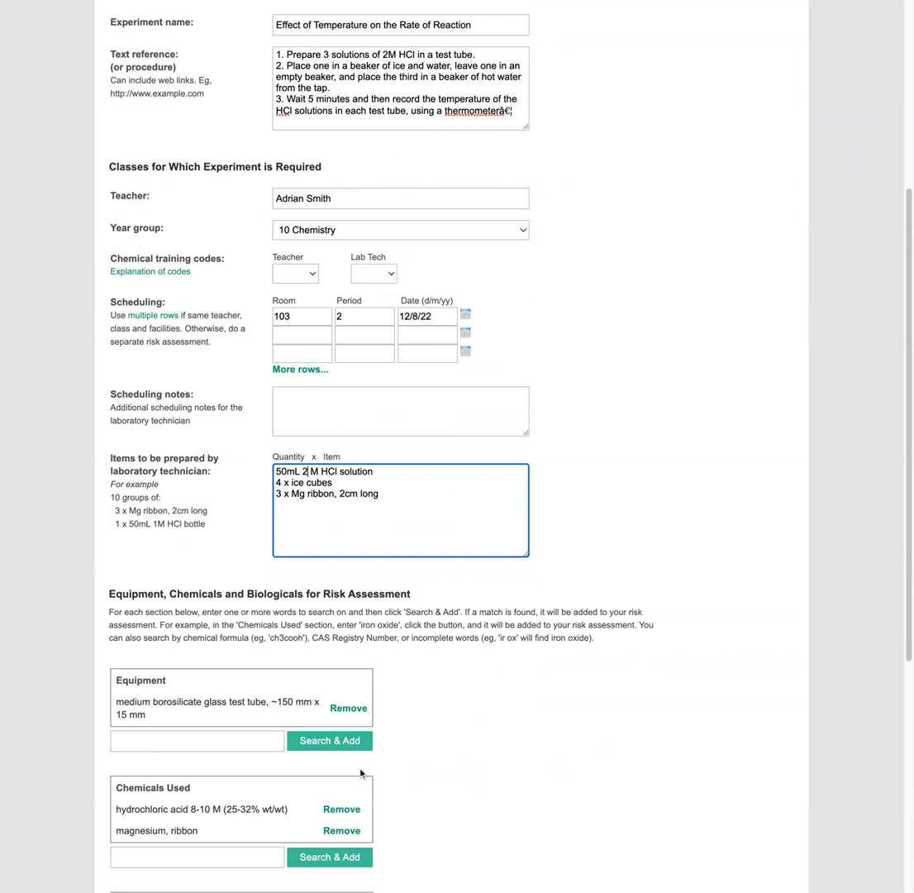
scroll(361, 773, down, 5)
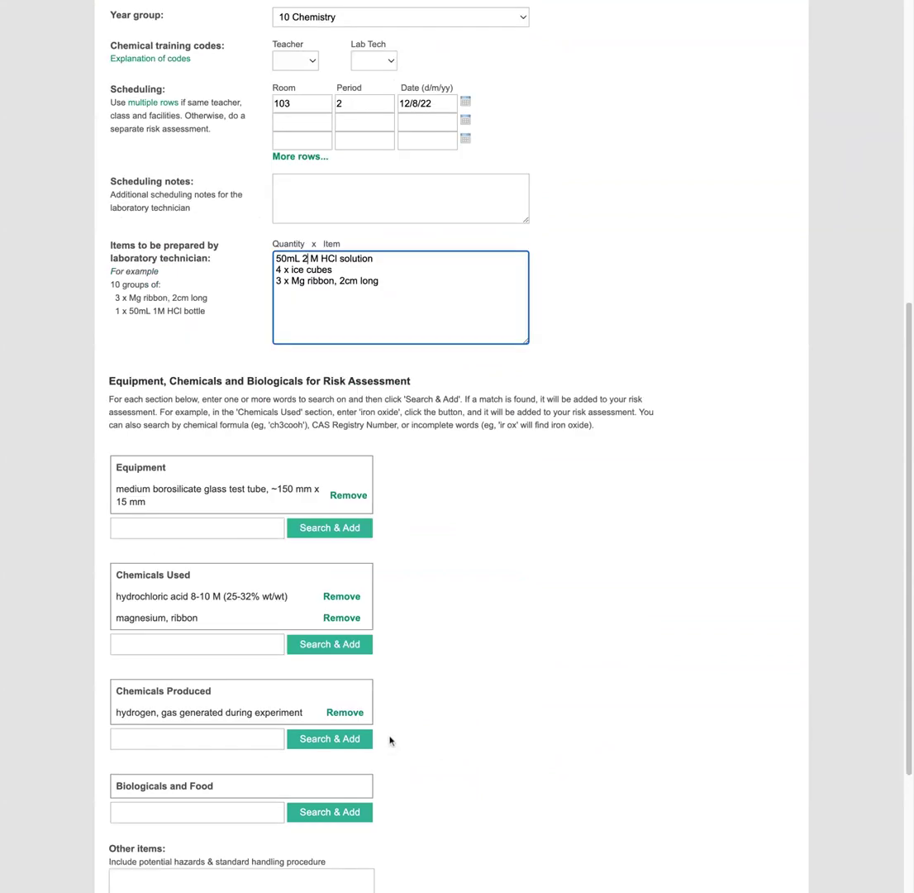
click(355, 596)
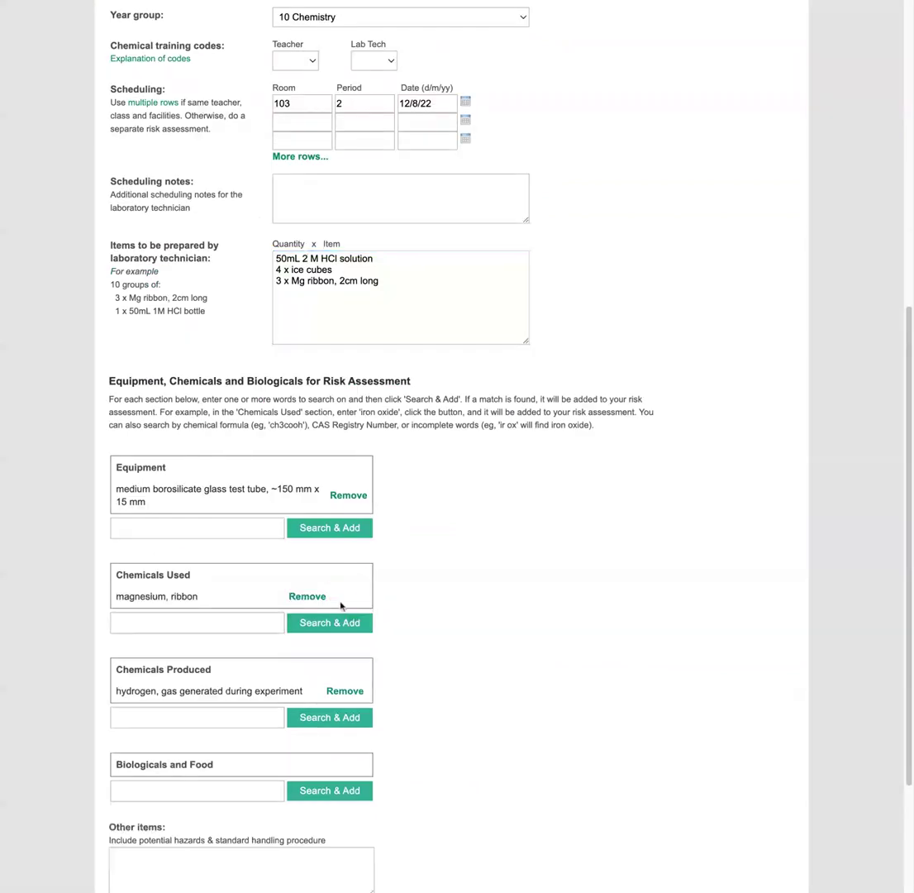
click(239, 626)
text(hcl)
key(Return)
click(499, 633)
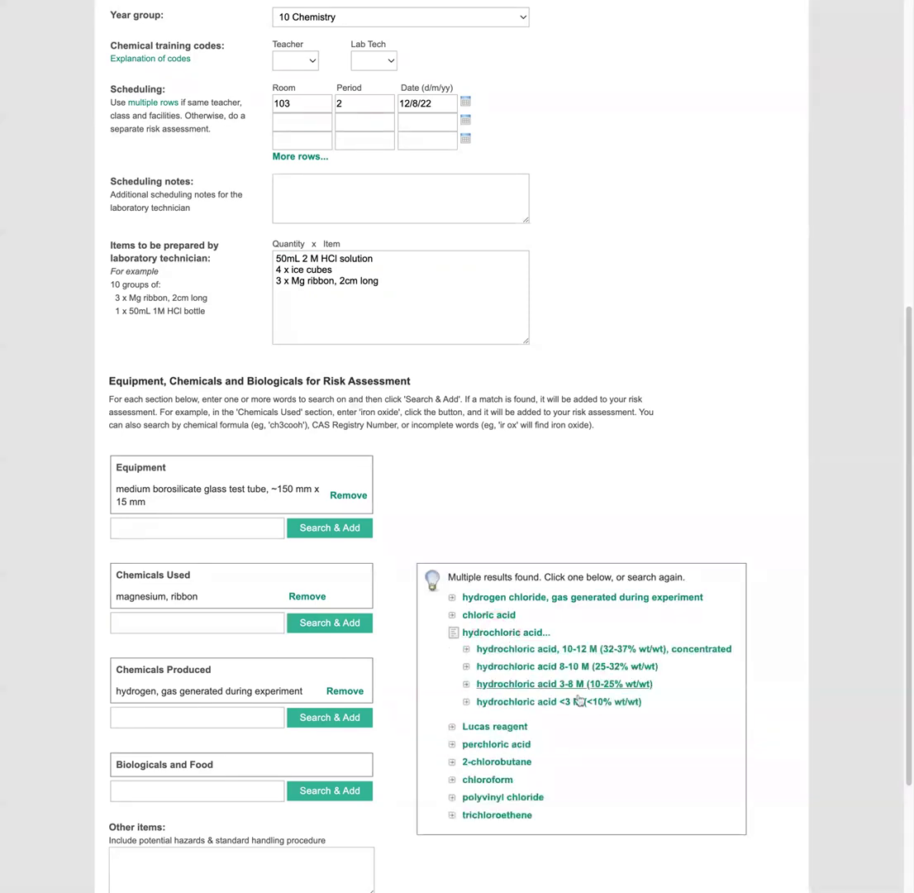
click(615, 704)
scroll(539, 737, down, 5)
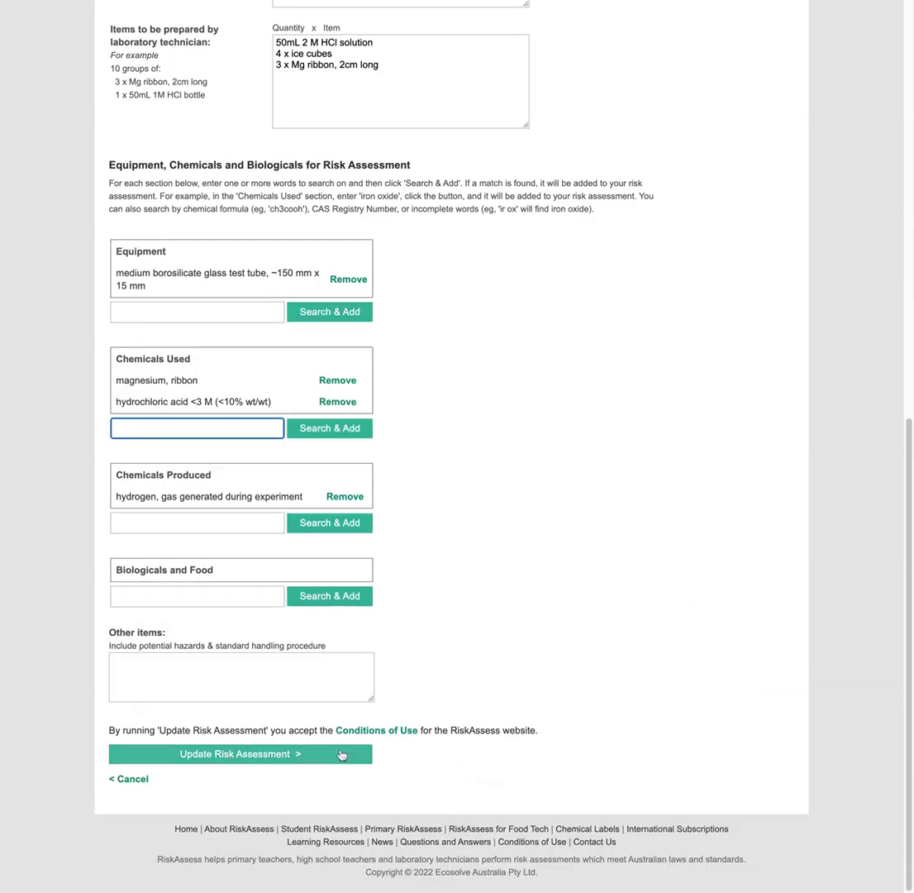
click(341, 754)
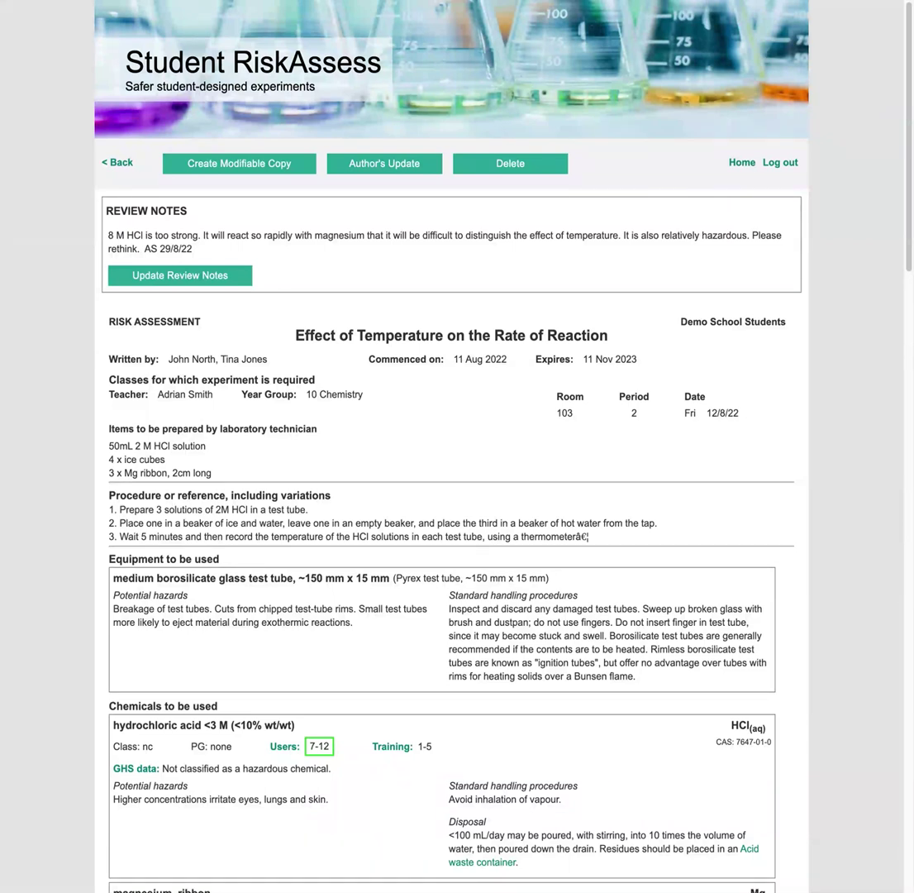
- Reply 'Thanks, I changed it to 2 M HCl.' on a new line in the review notes and save
click(189, 276)
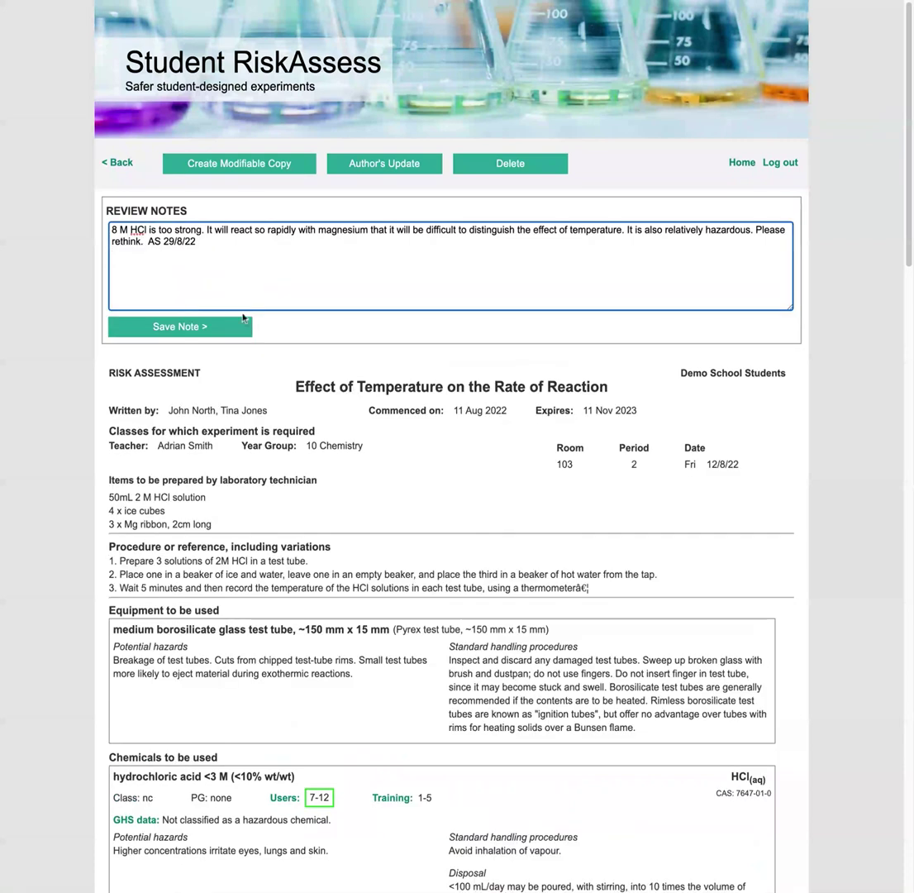
key(Return)
text(Thanks, I changed it to 2 M HCl.)
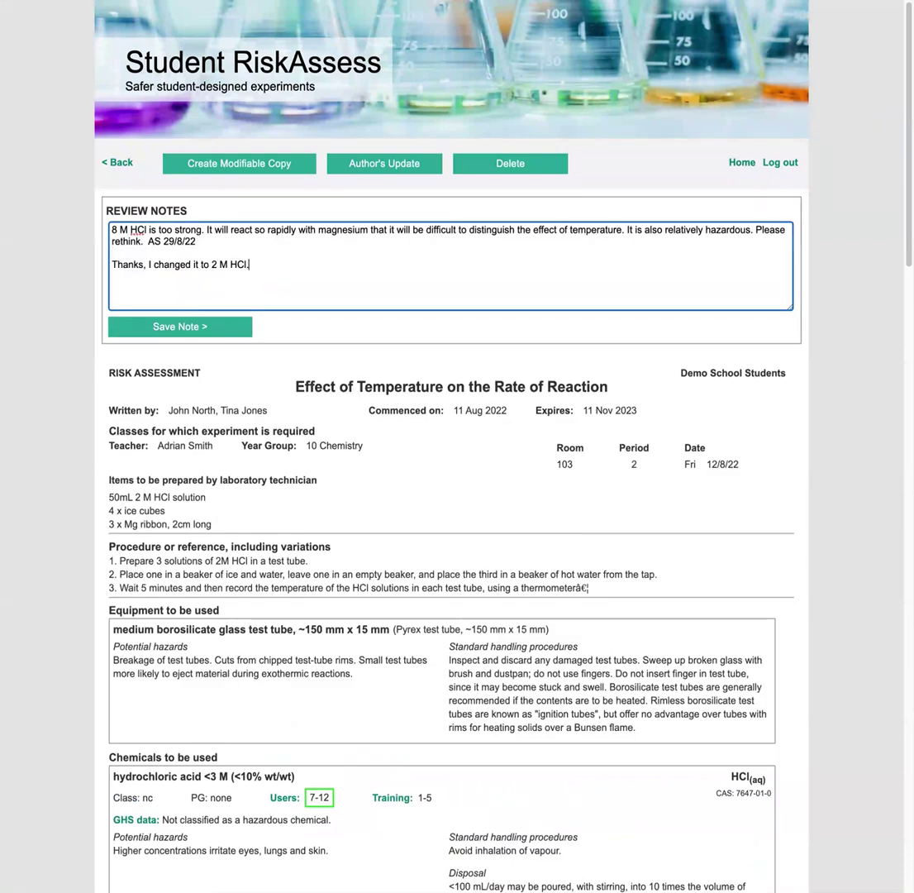
click(226, 333)
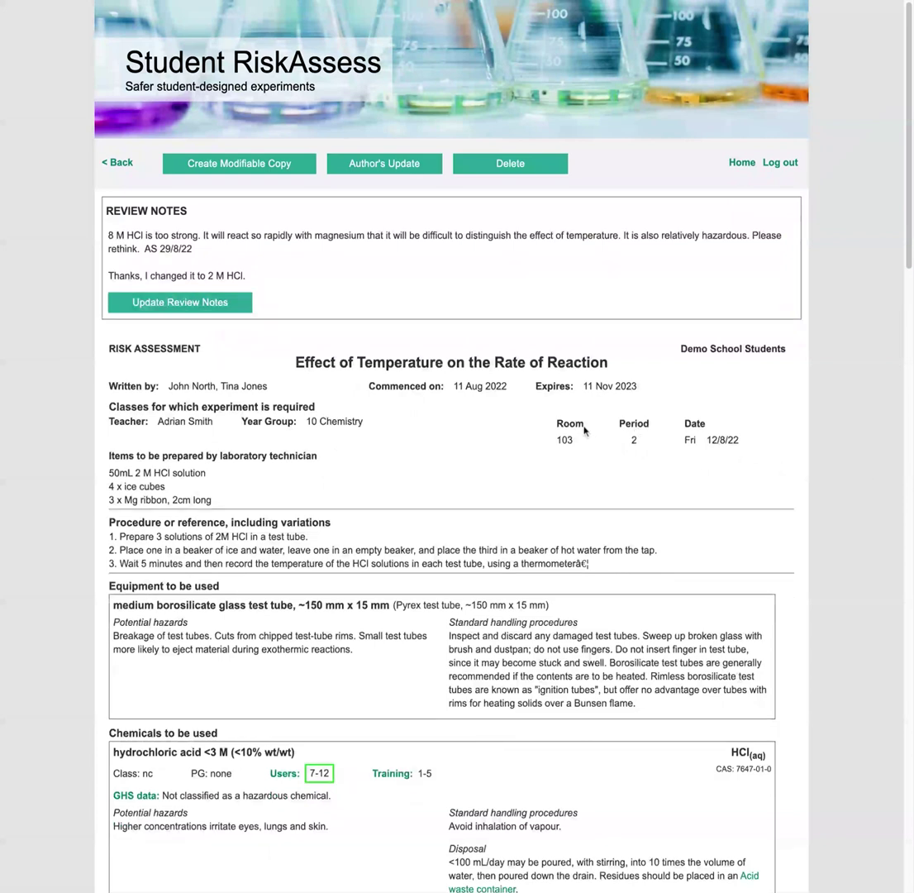
scroll(581, 439, down, 2)
scroll(579, 446, down, 4)
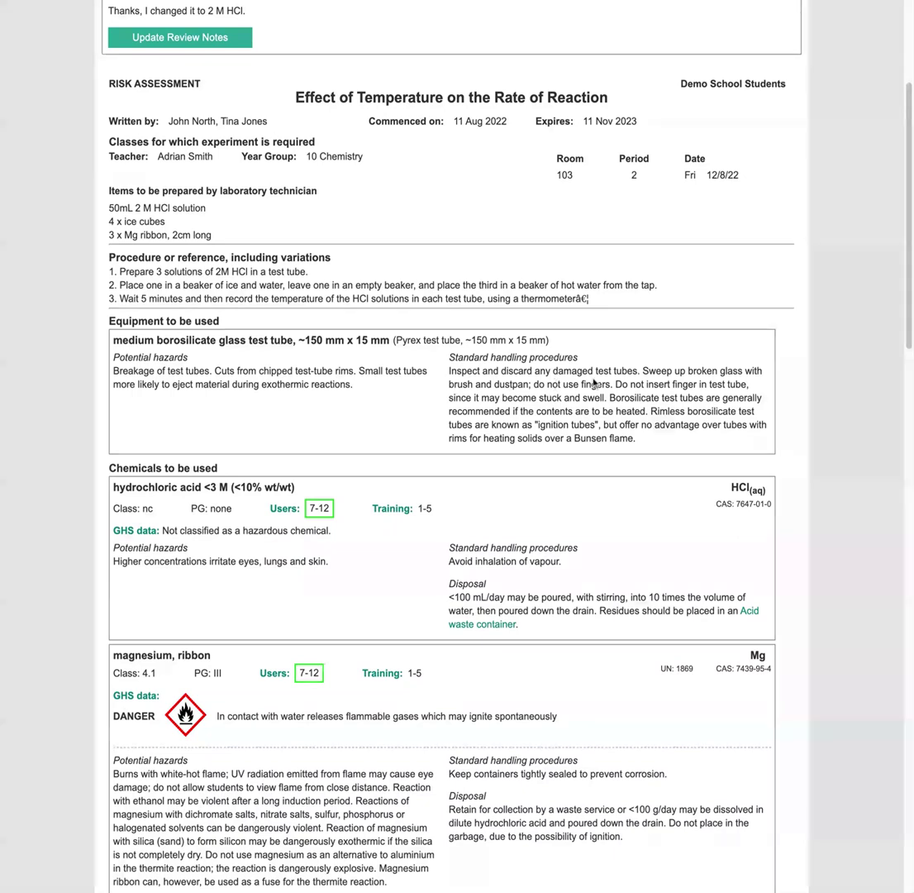
scroll(506, 525, down, 1)
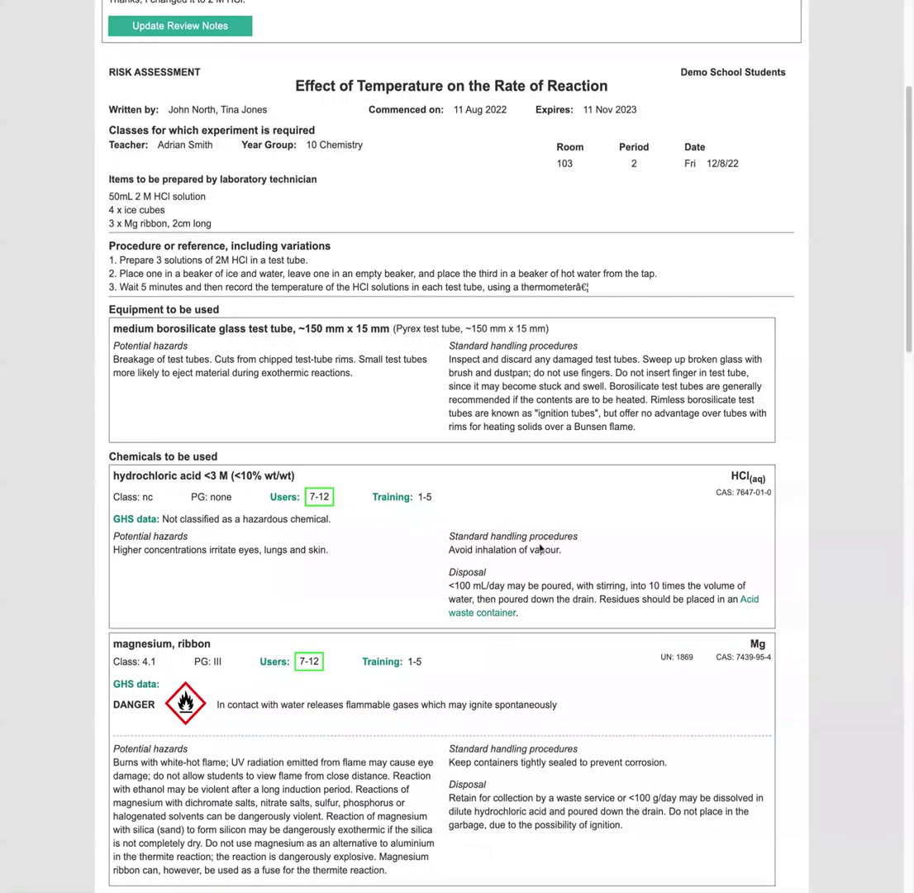
click(341, 555)
drag(341, 556, 207, 551)
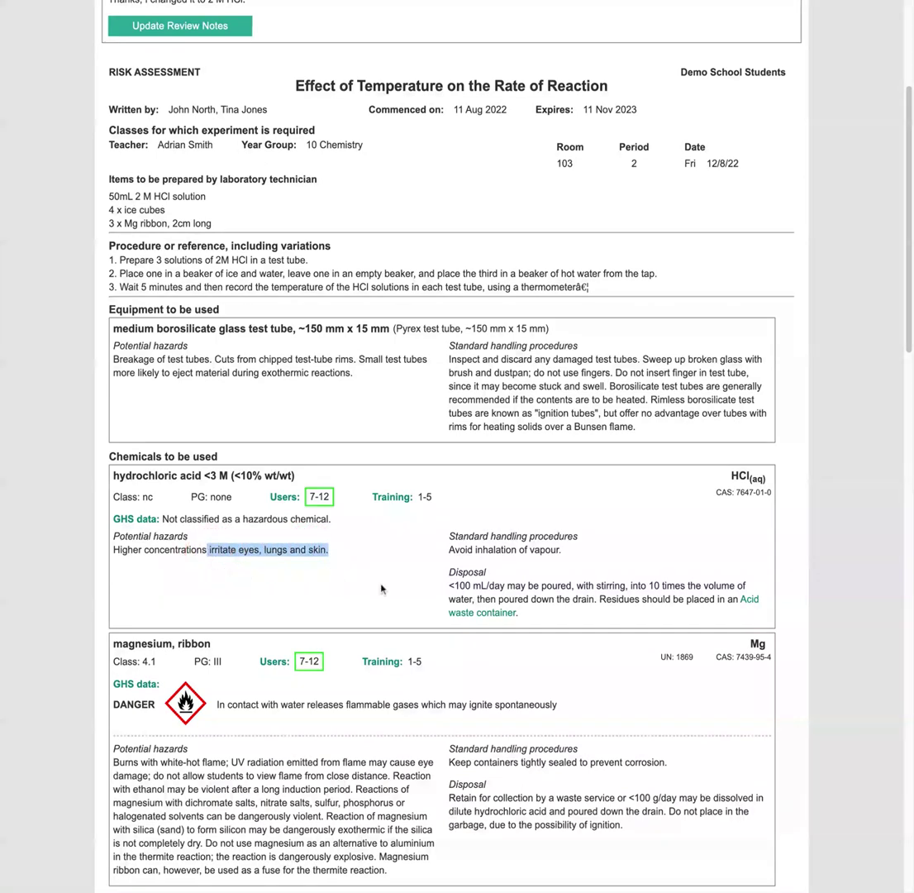
scroll(382, 588, down, 2)
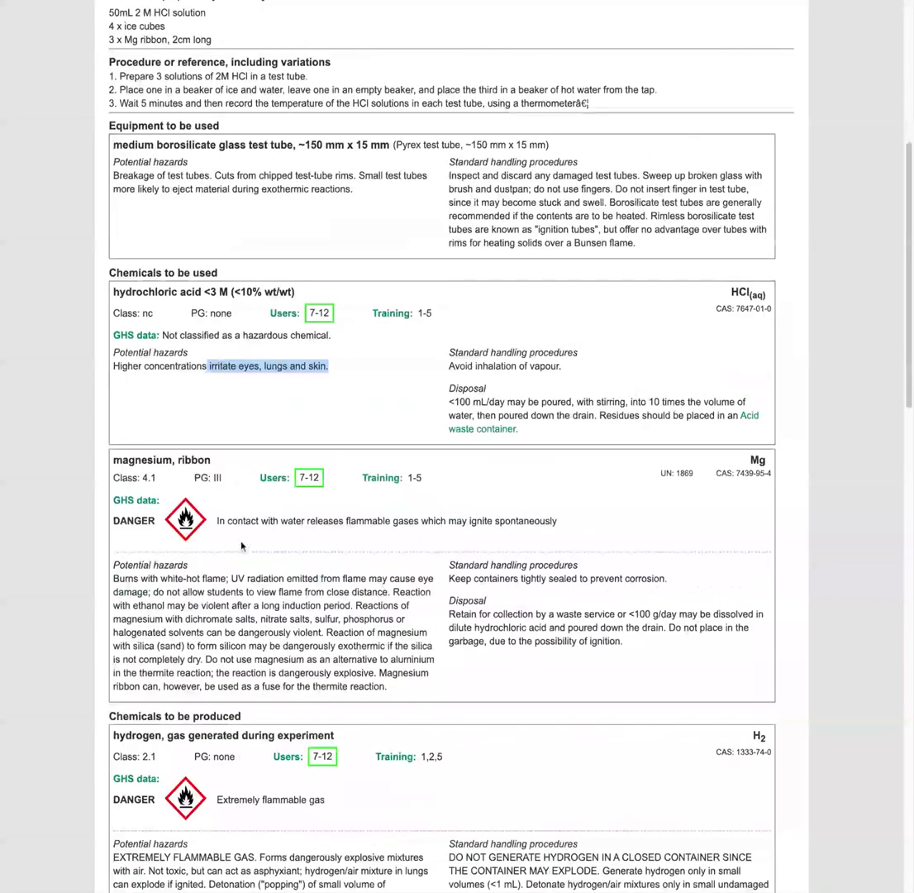
scroll(275, 584, down, 3)
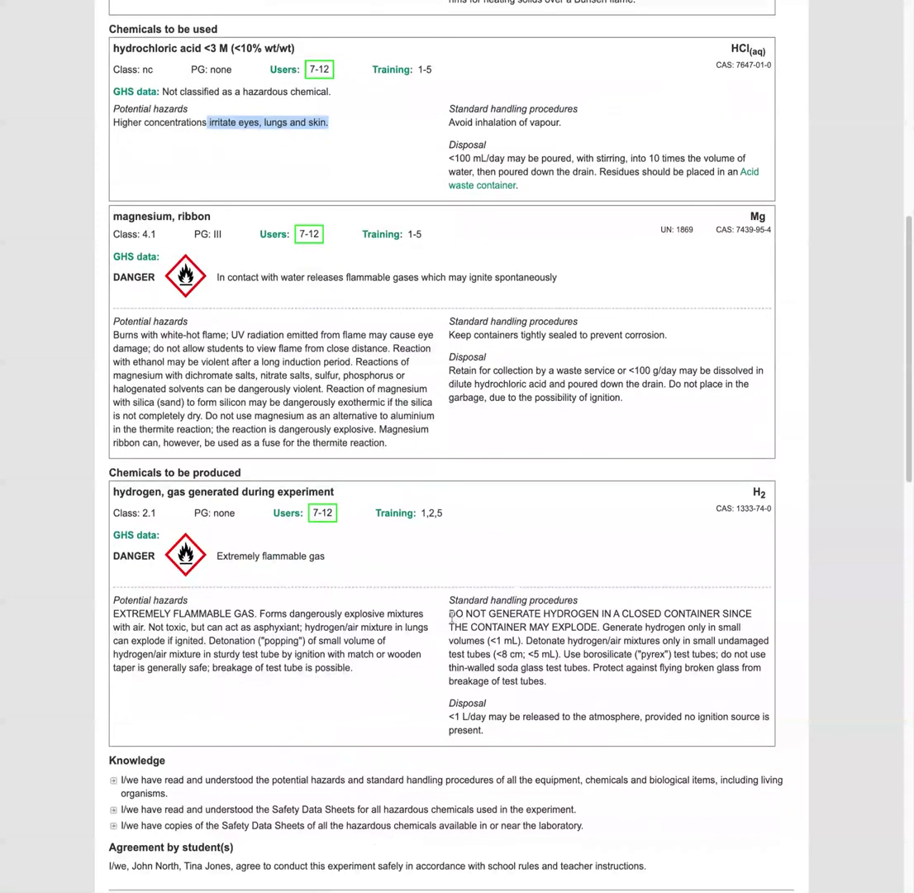
drag(448, 614, 596, 626)
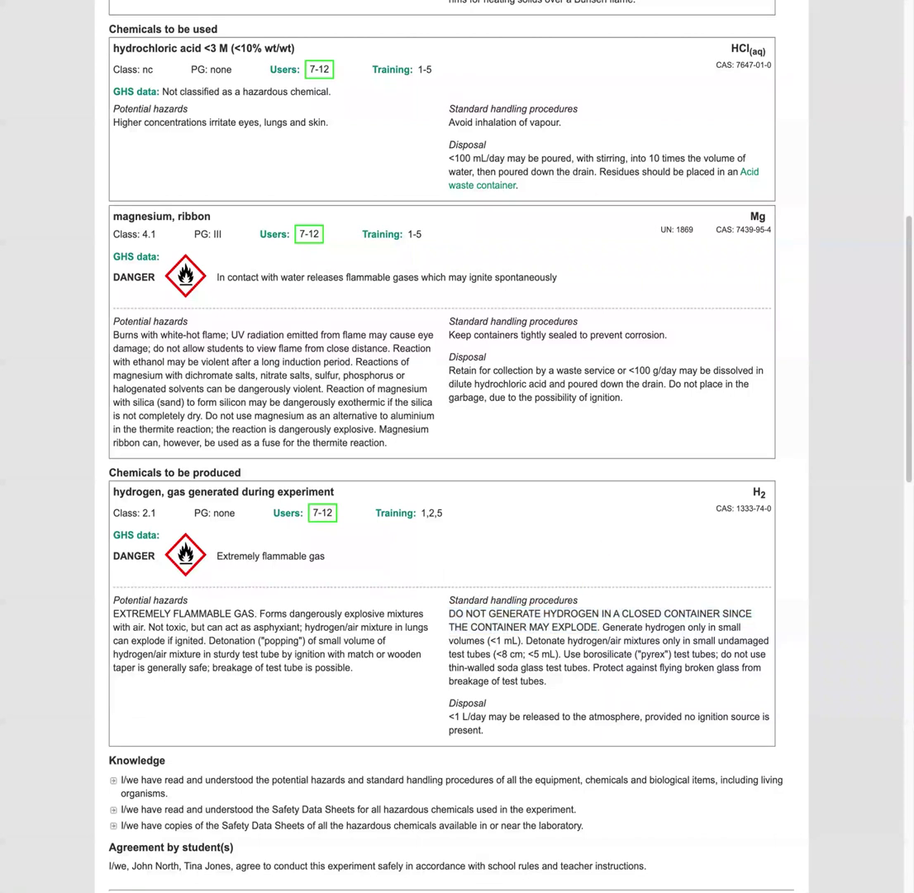
scroll(304, 539, down, 4)
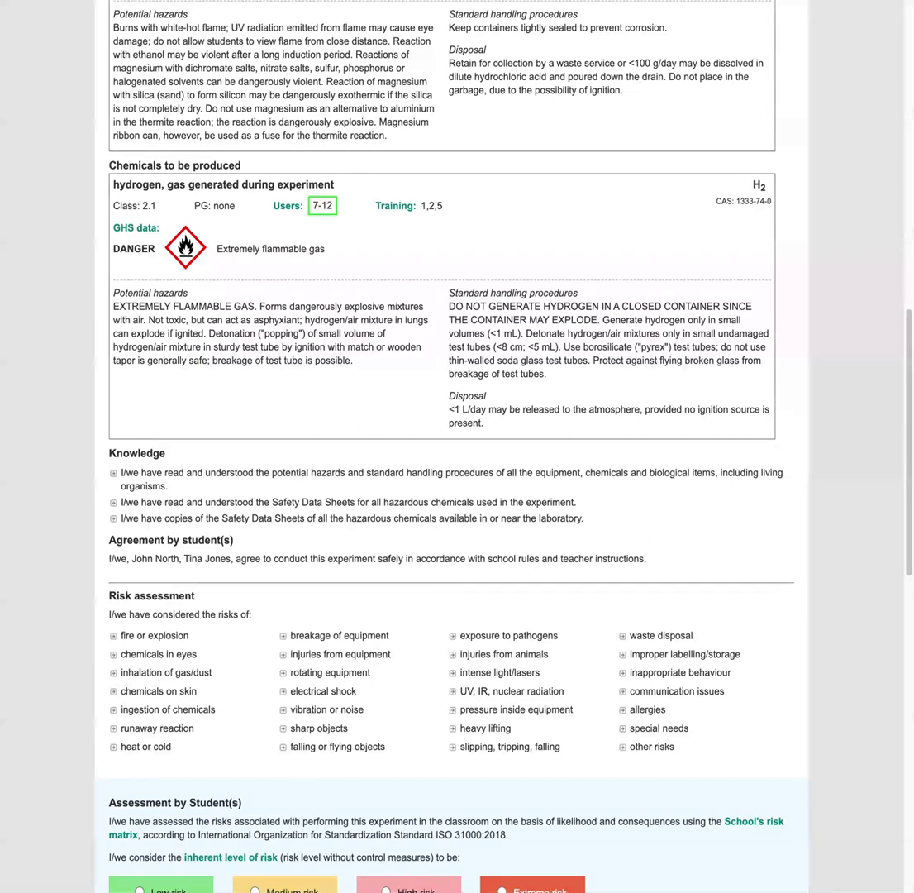
scroll(525, 570, down, 2)
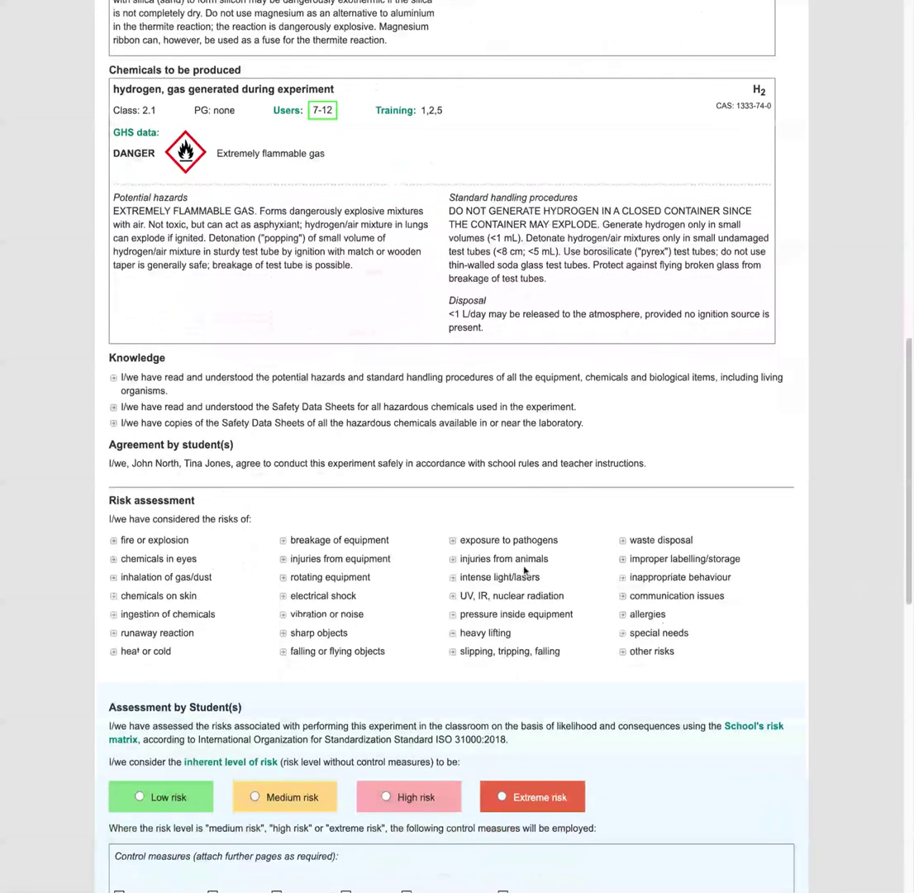
scroll(524, 570, down, 1)
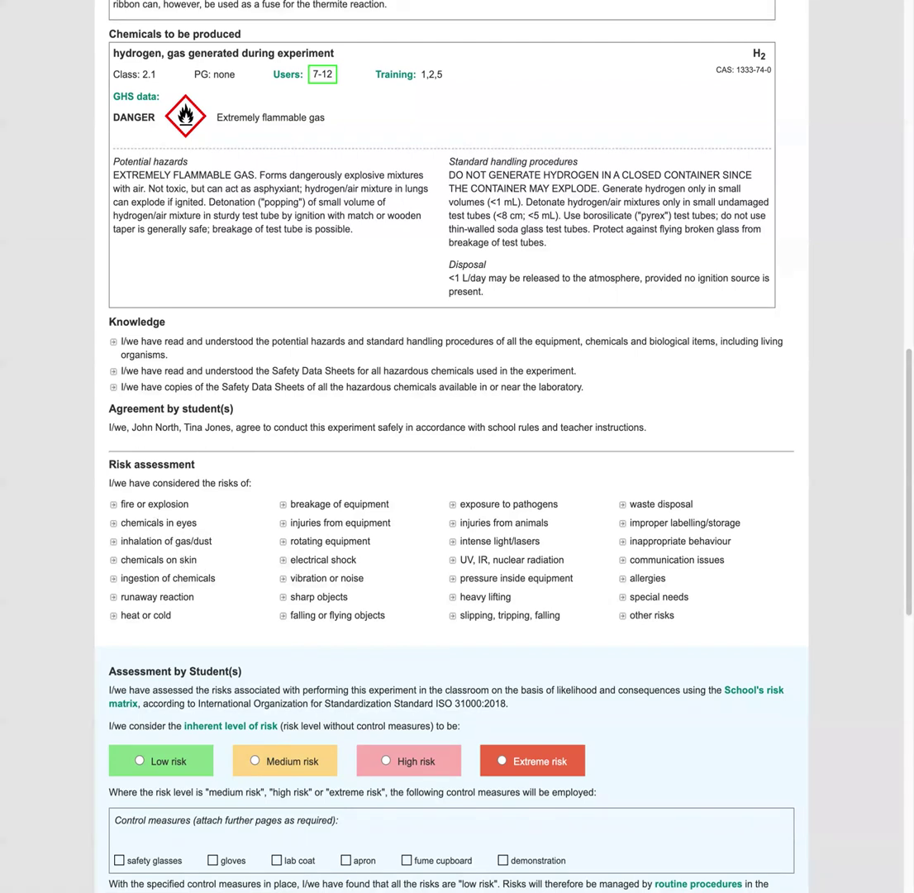
scroll(361, 575, down, 3)
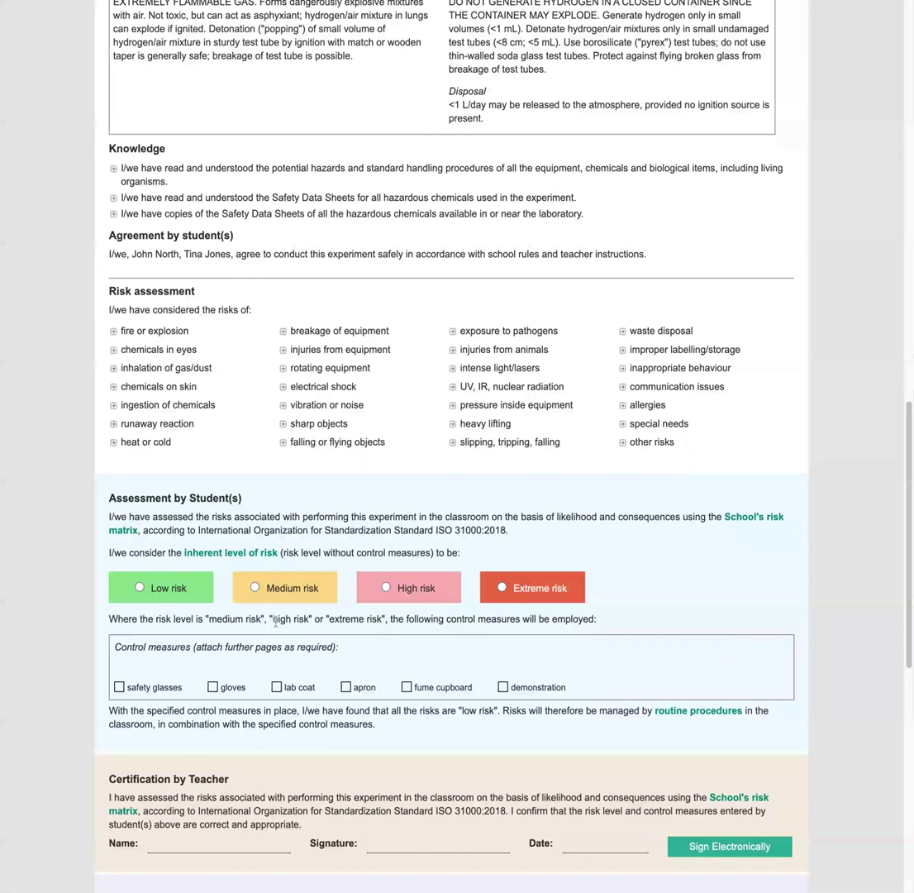
click(284, 590)
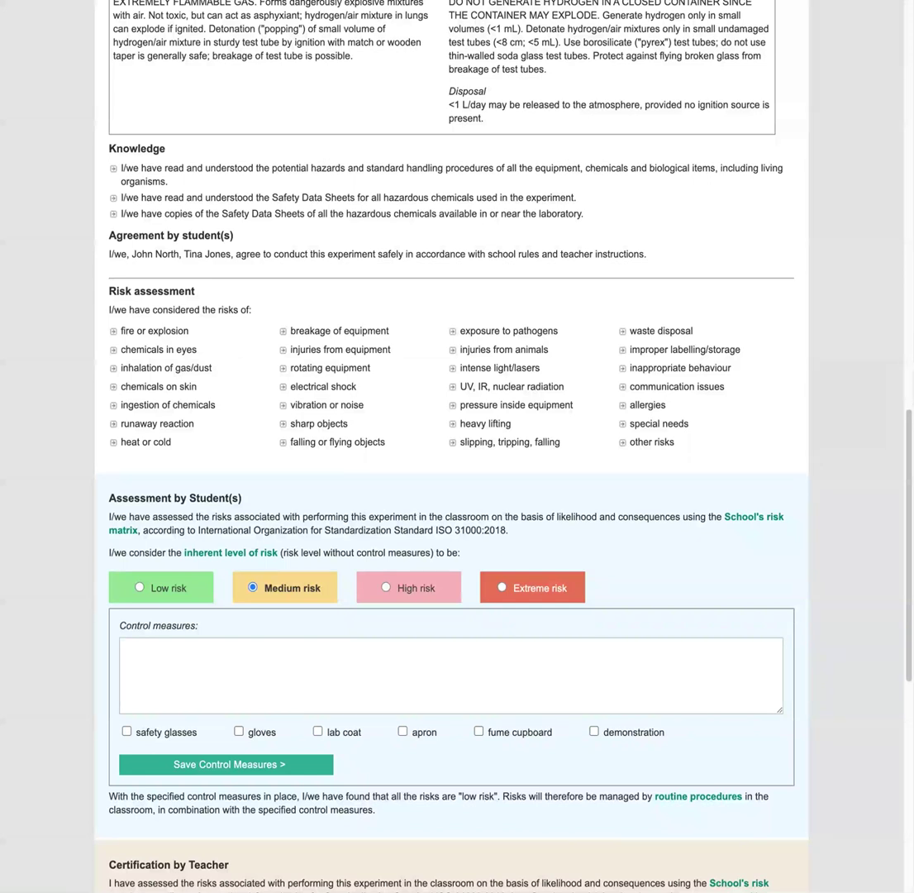
- Enter no open flames and a funnel for HCl, tick gloves, lab coat, safety glasses, and save
click(123, 646)
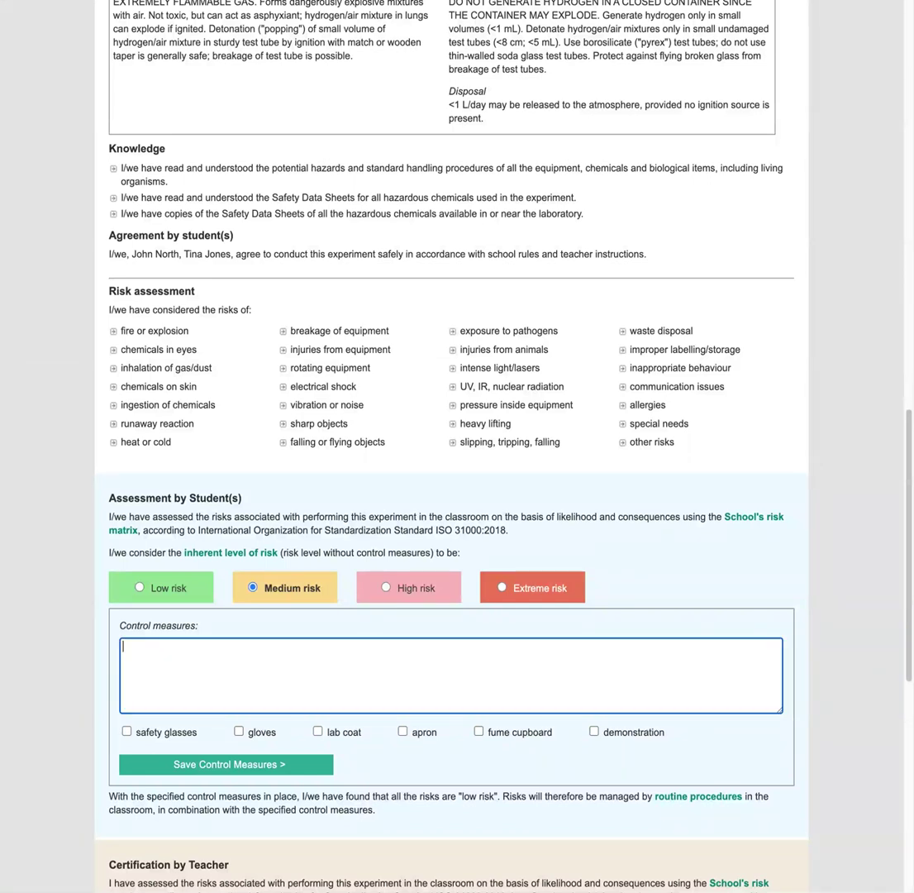
text(Ensure no open flames like Bunsen burners nearby. Use a funnel to pour HCl into test tubes to avoid spillage.)
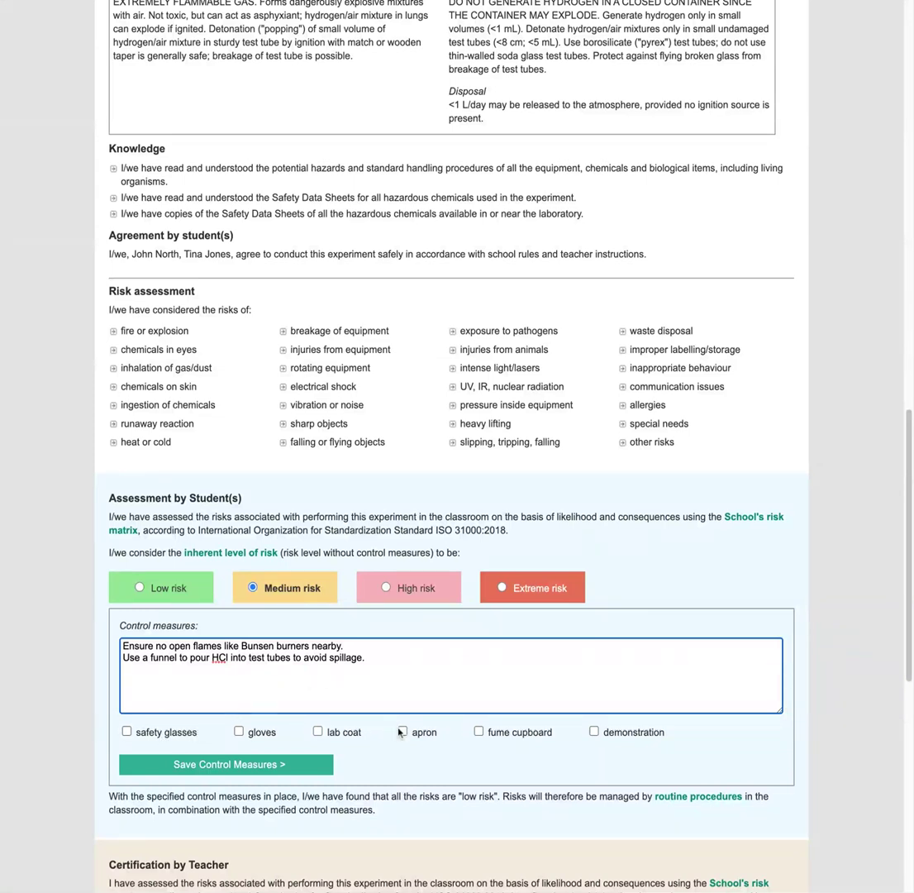
click(238, 732)
click(317, 731)
click(127, 731)
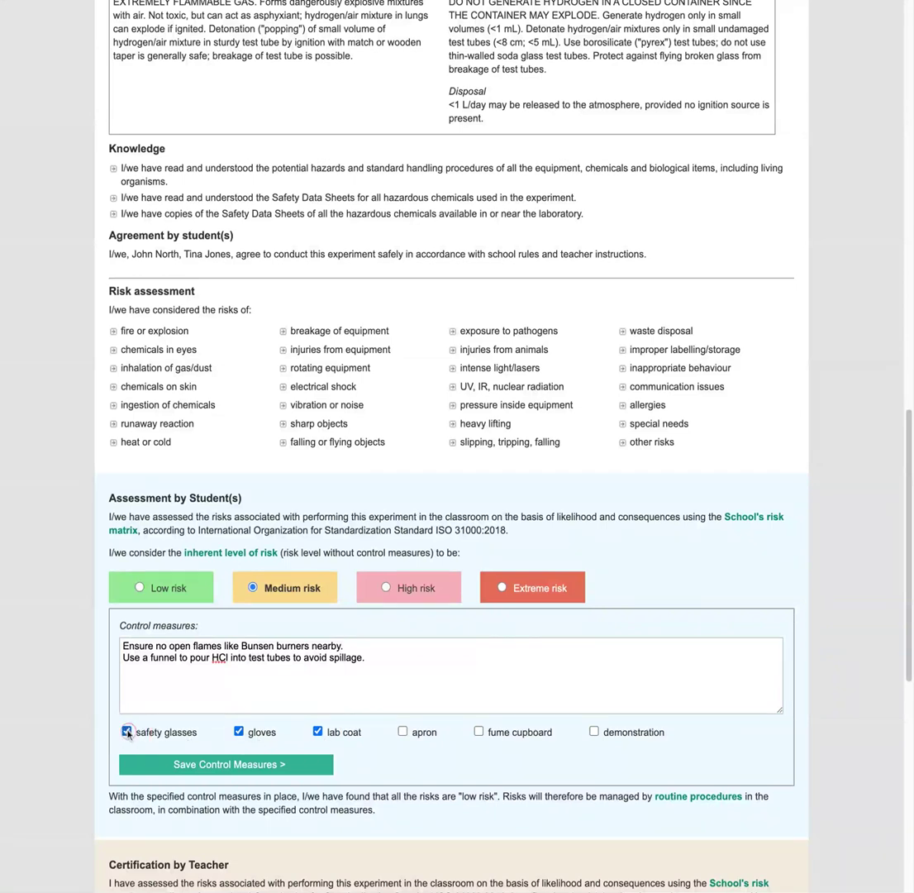
click(261, 767)
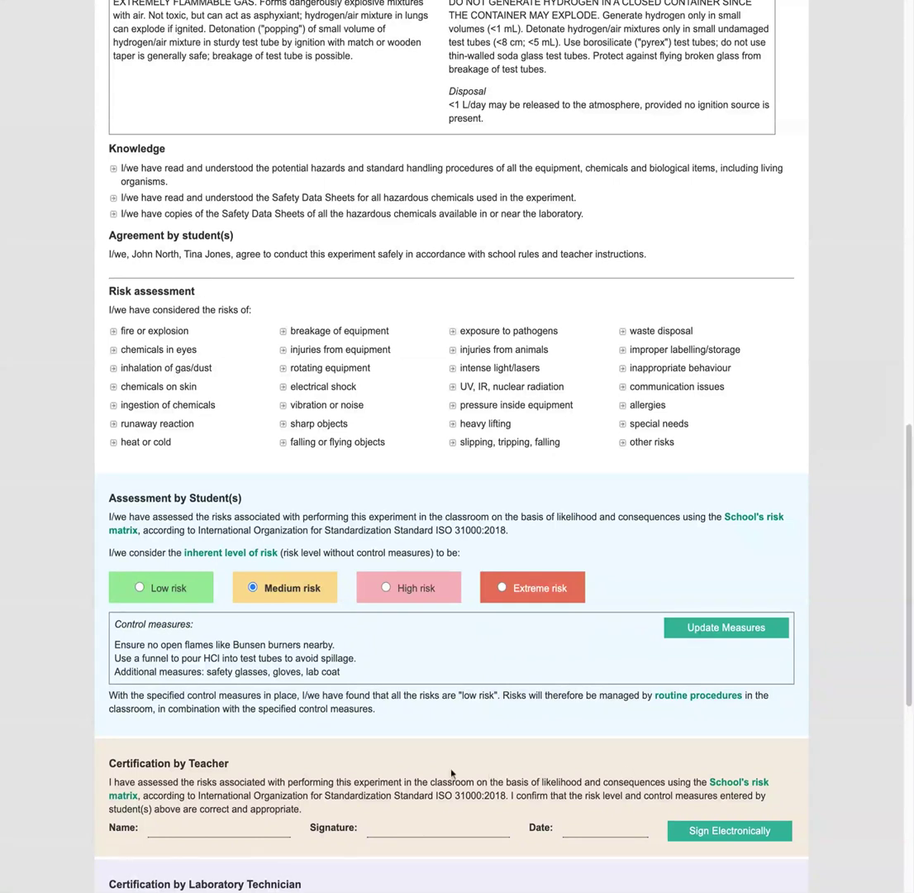
scroll(430, 773, down, 3)
scroll(401, 778, down, 5)
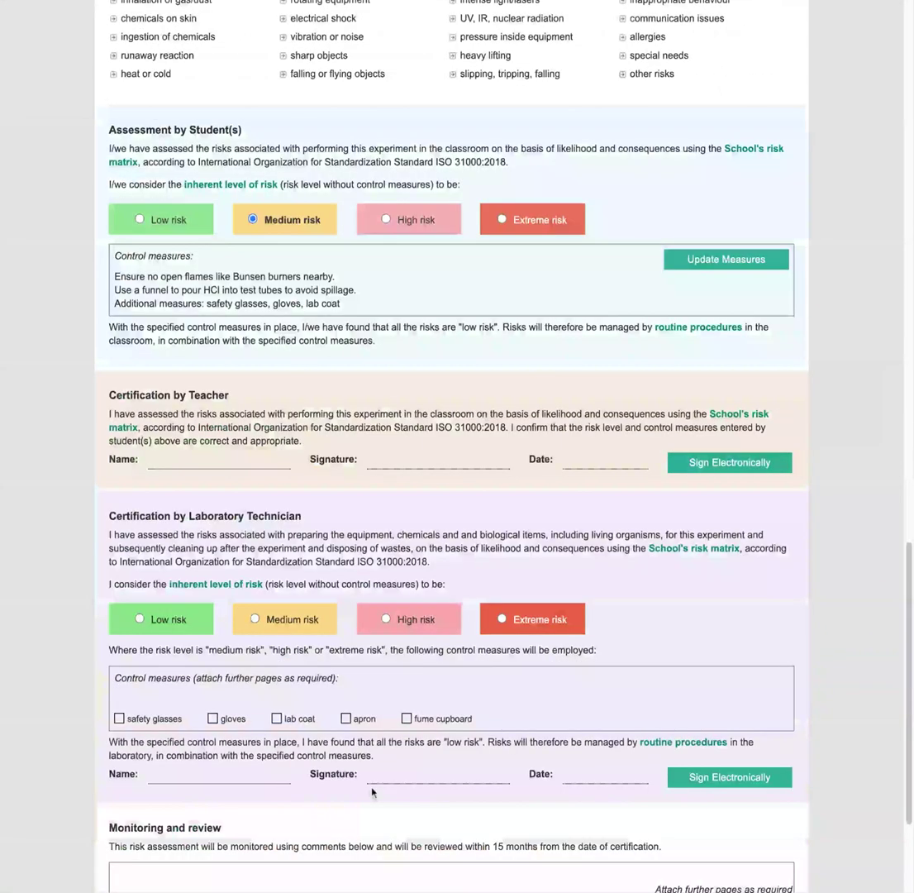
scroll(372, 792, down, 4)
click(299, 772)
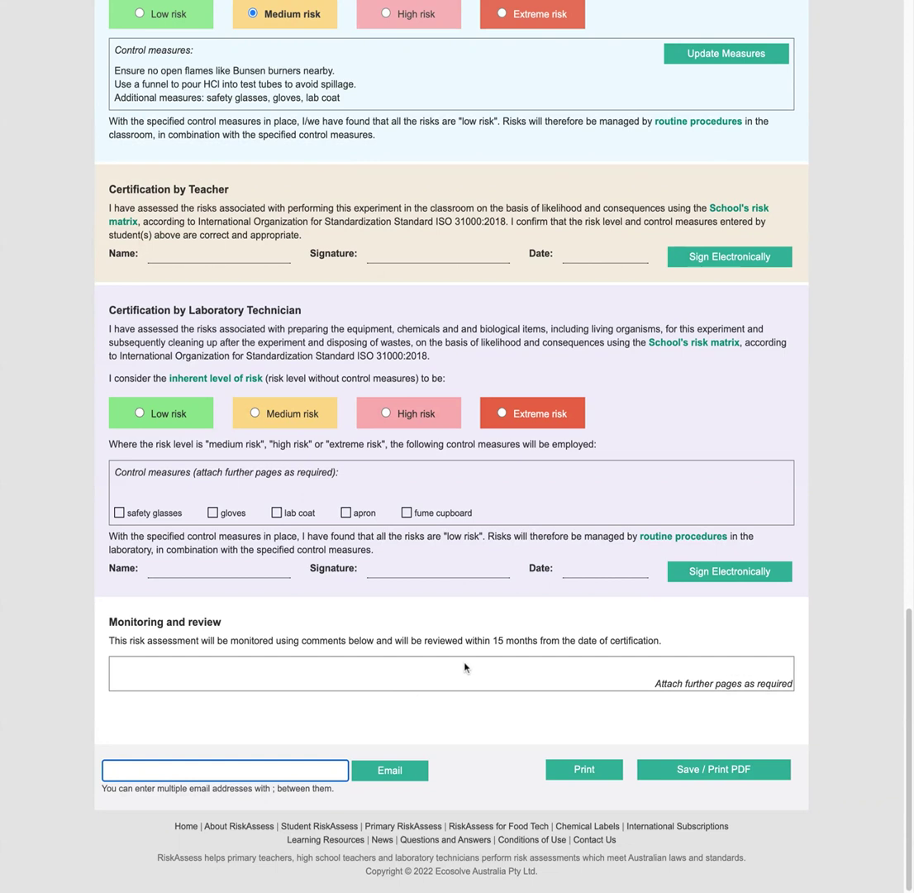
scroll(707, 574, up, 4)
scroll(707, 573, up, 8)
scroll(704, 575, up, 10)
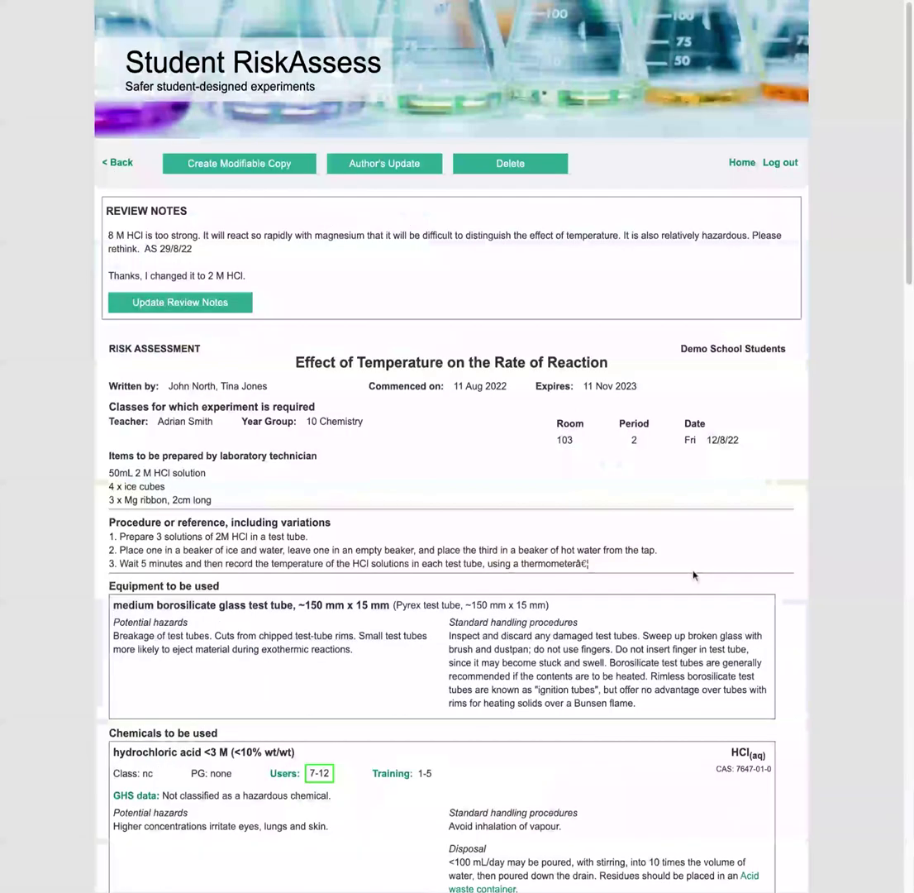
- From the home page, run a chemical safety information search for hcl
click(742, 162)
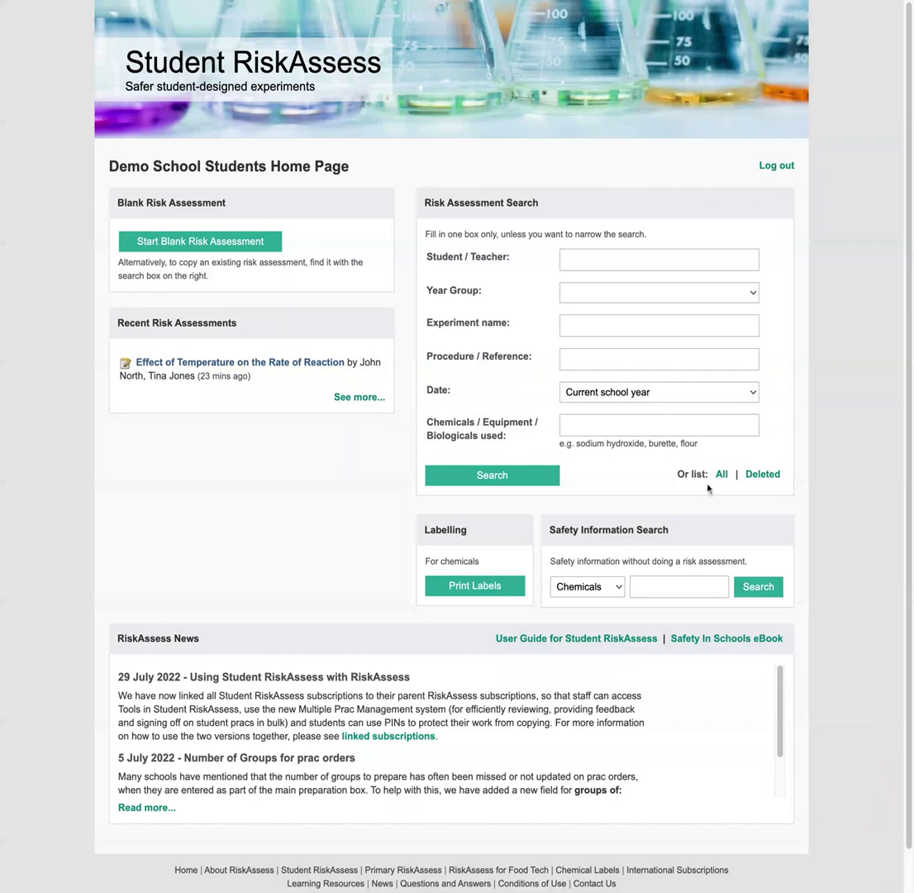
click(671, 584)
text(hcl)
key(Return)
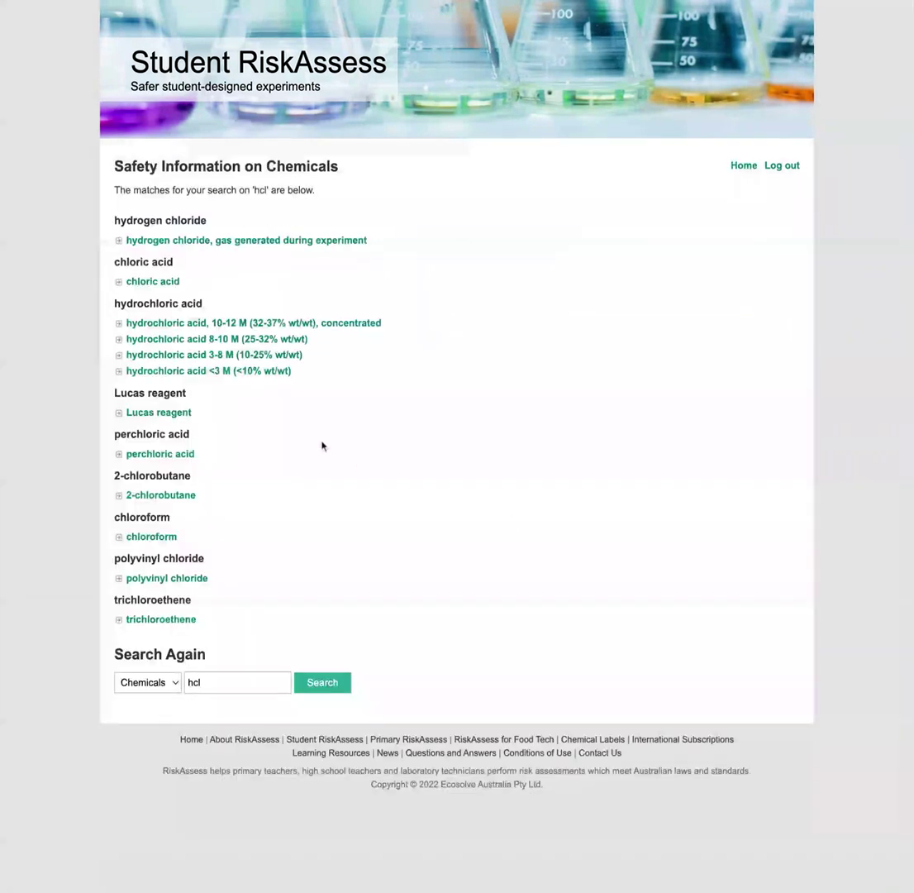
- Expand the 8-10 M, <3 M and 10-12 M hydrochloric acid entries to compare their ratings
click(248, 337)
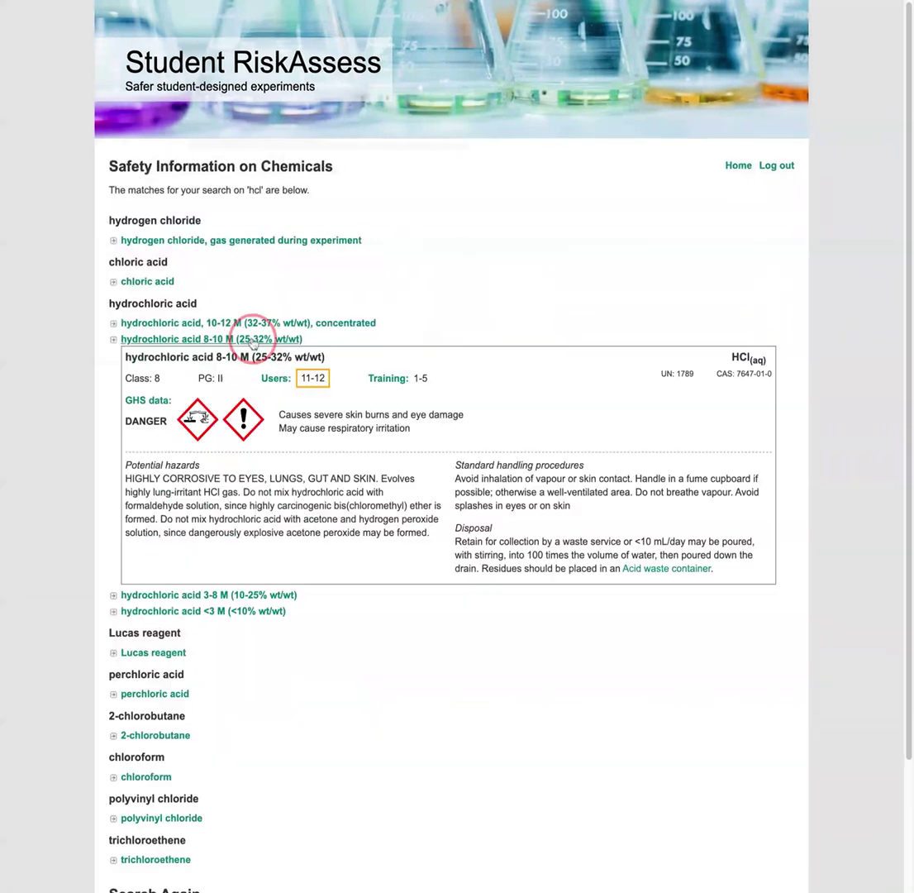
click(256, 611)
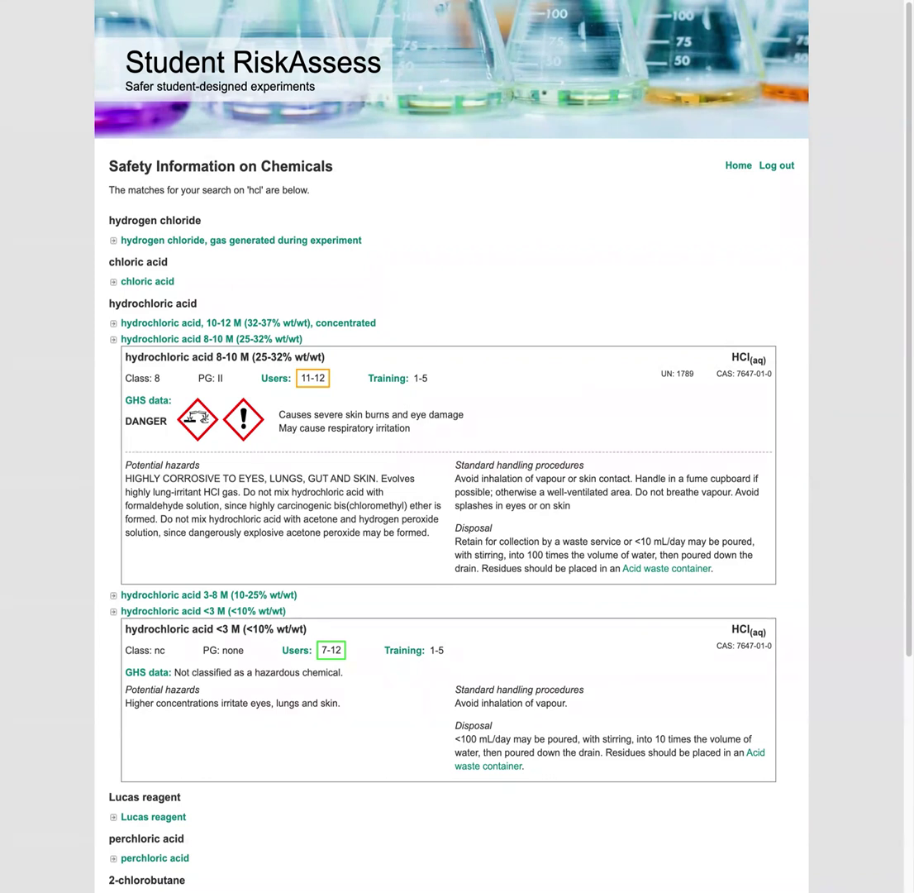
click(314, 324)
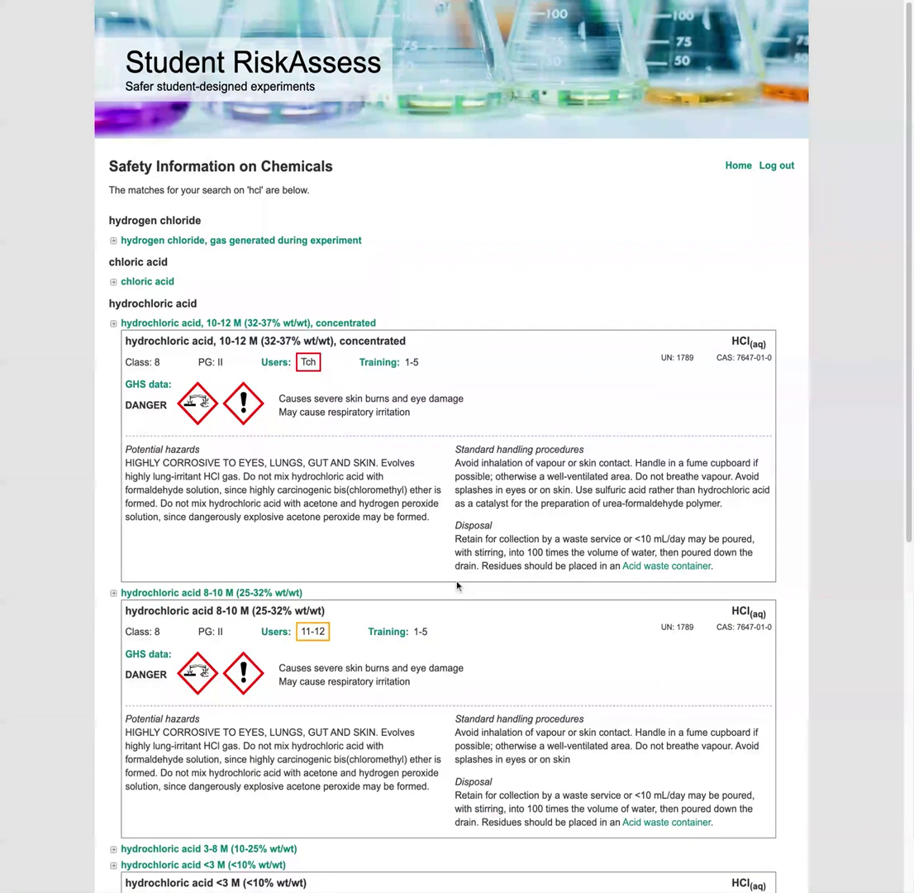
scroll(457, 586, down, 2)
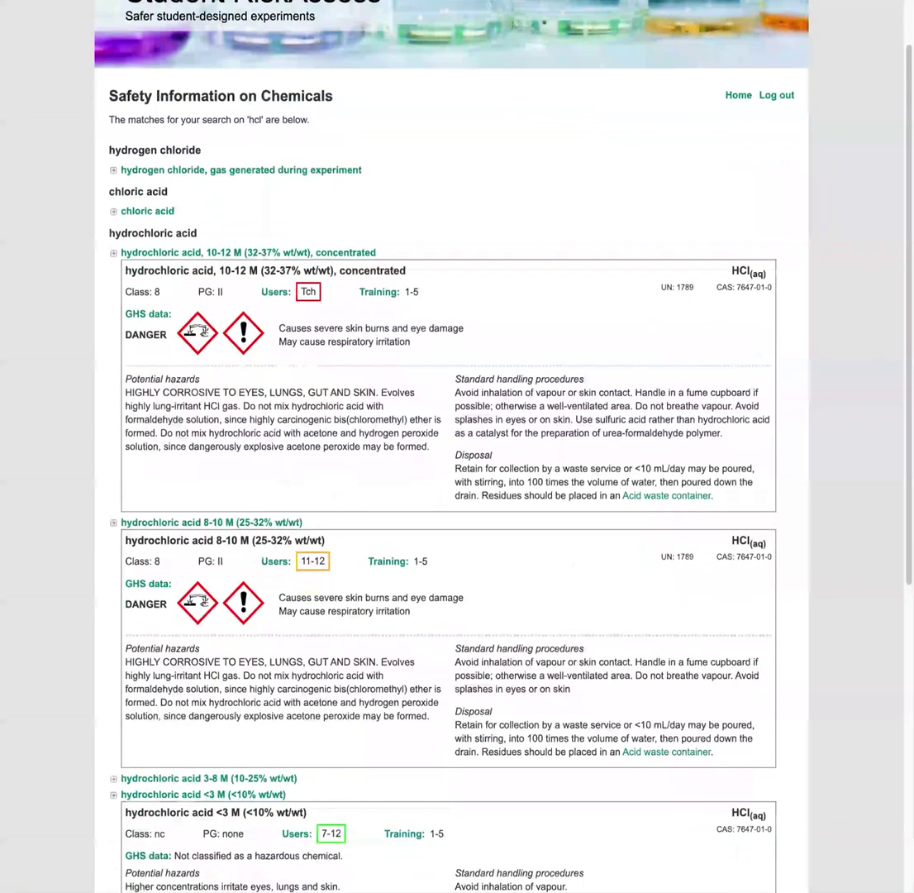
scroll(457, 446, down, 5)
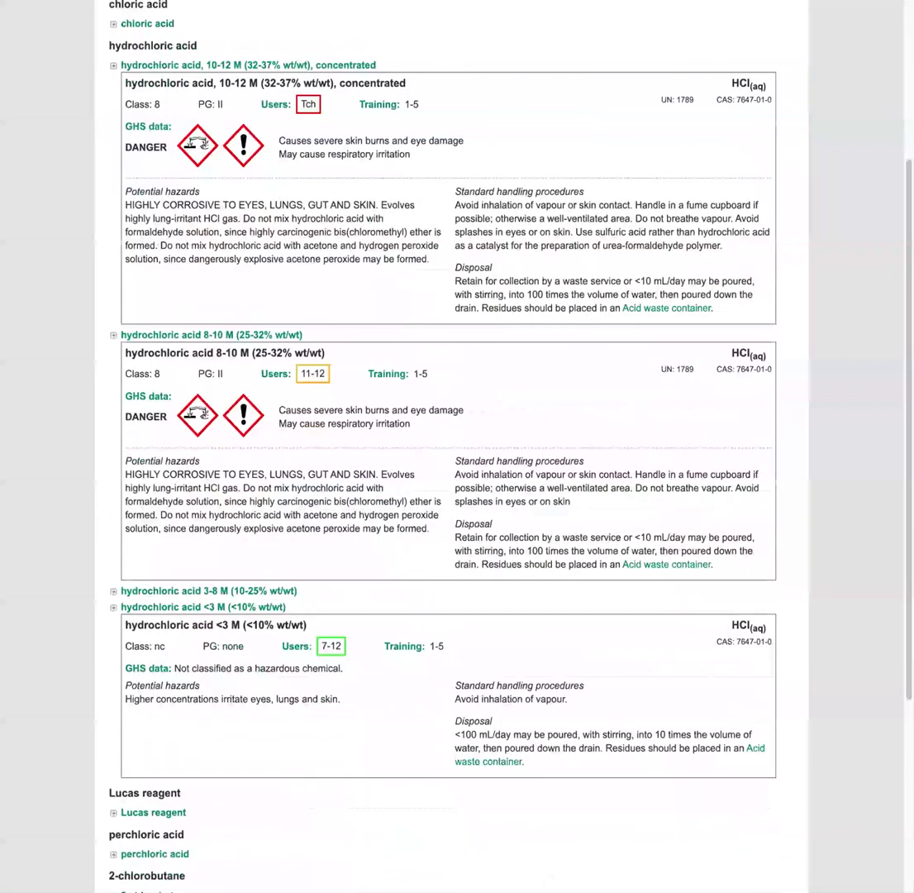
scroll(458, 496, down, 7)
click(204, 815)
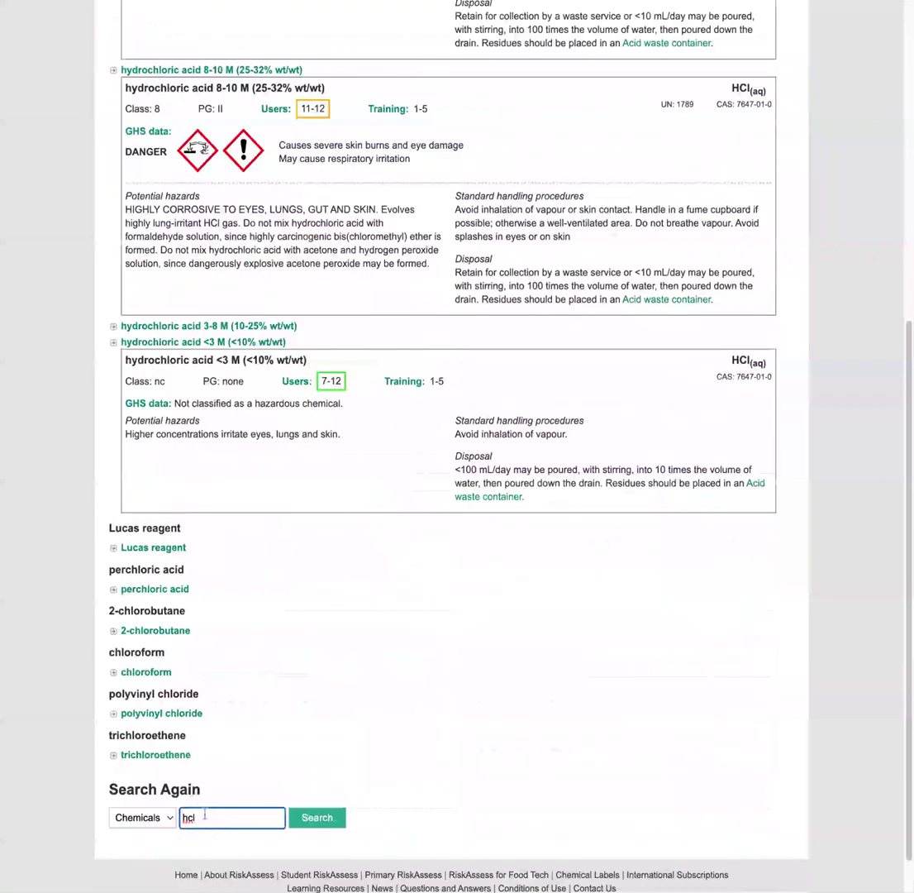